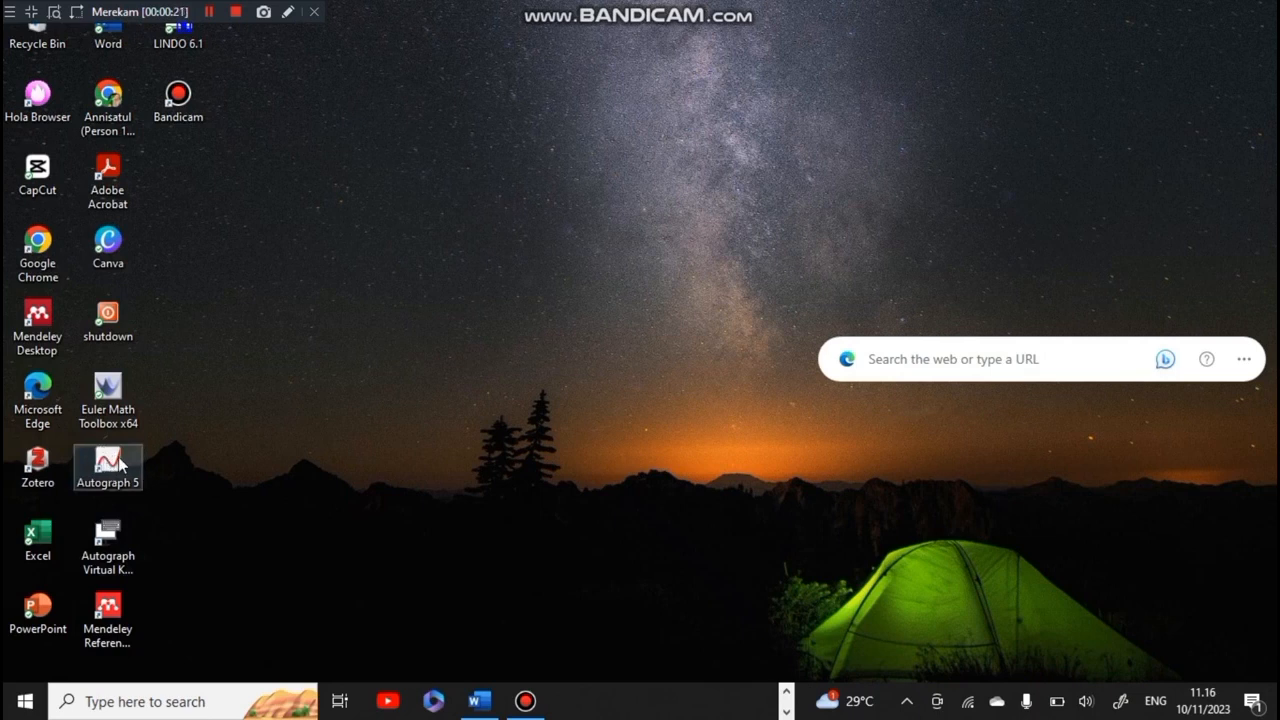
# Open Autograph 5 at the Advanced level and start a 2D graph page
pyautogui.doubleClick(119, 462)
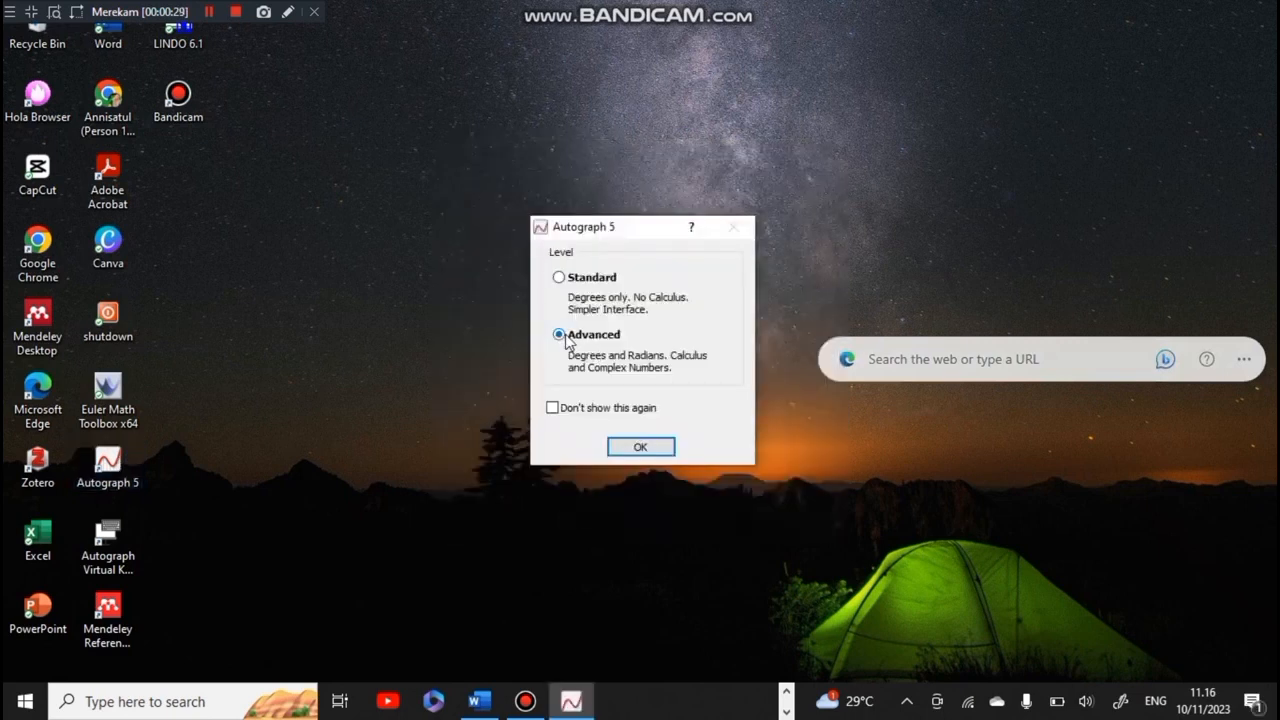
pyautogui.click(645, 447)
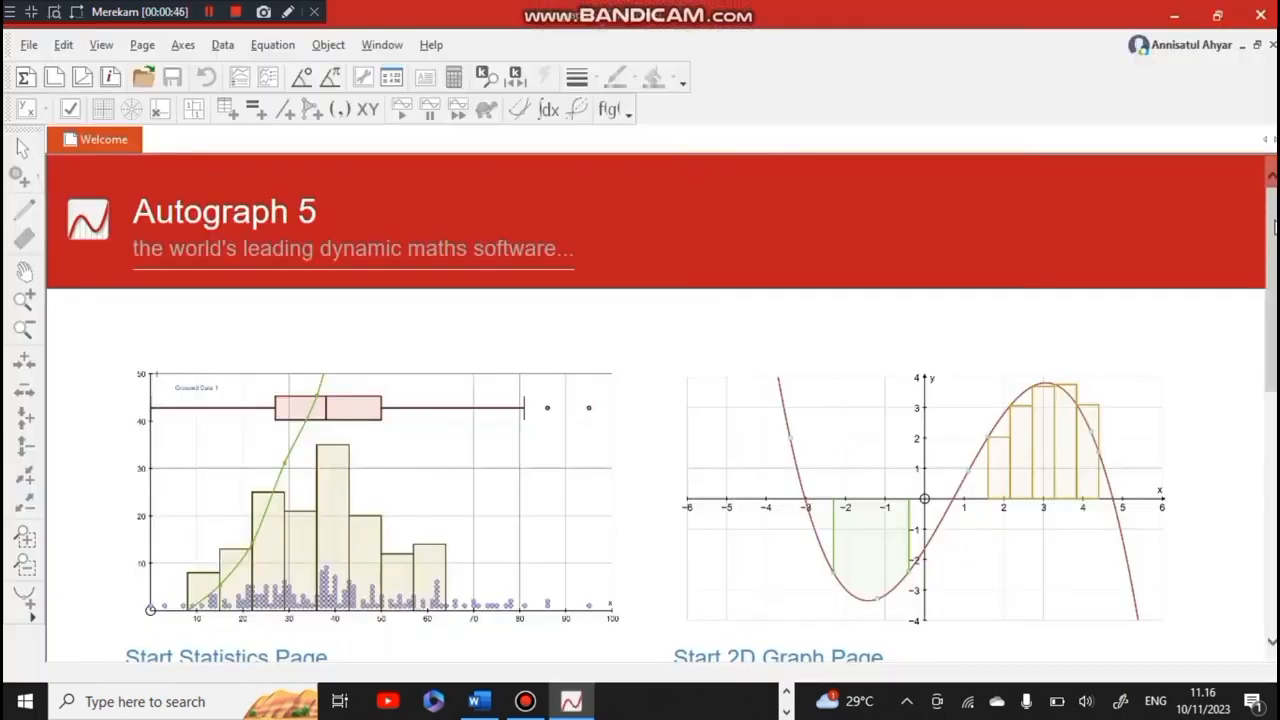
pyautogui.moveTo(1275, 228); pyautogui.dragTo(1275, 311)
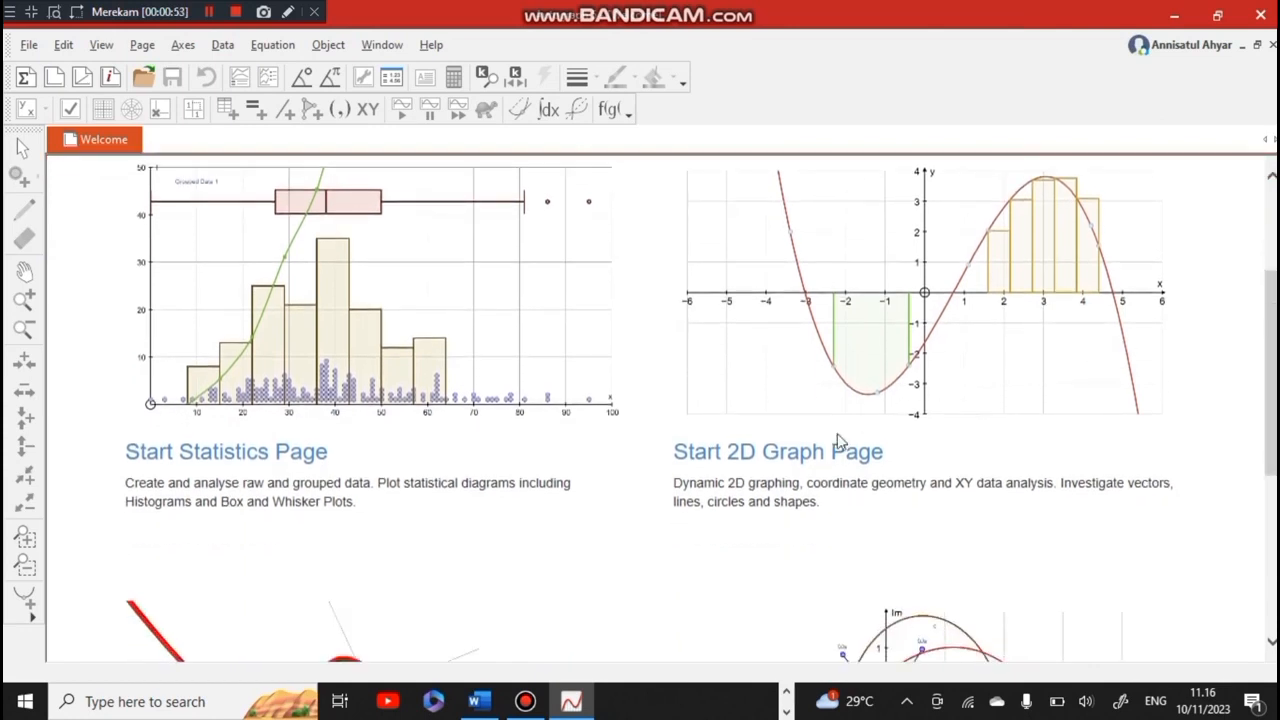
pyautogui.click(806, 458)
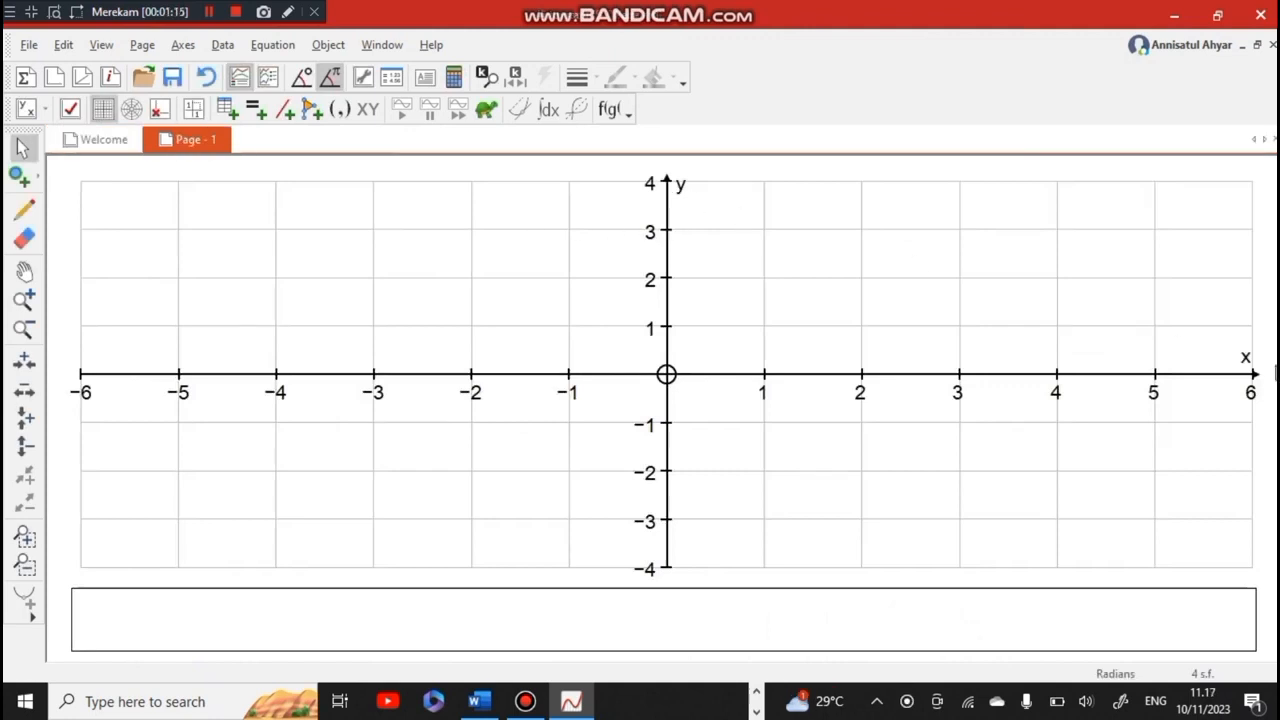
# Set the axes ranges to 0 to 50 for x and 0 to 50 for y
pyautogui.click(183, 45)
pyautogui.click(222, 64)
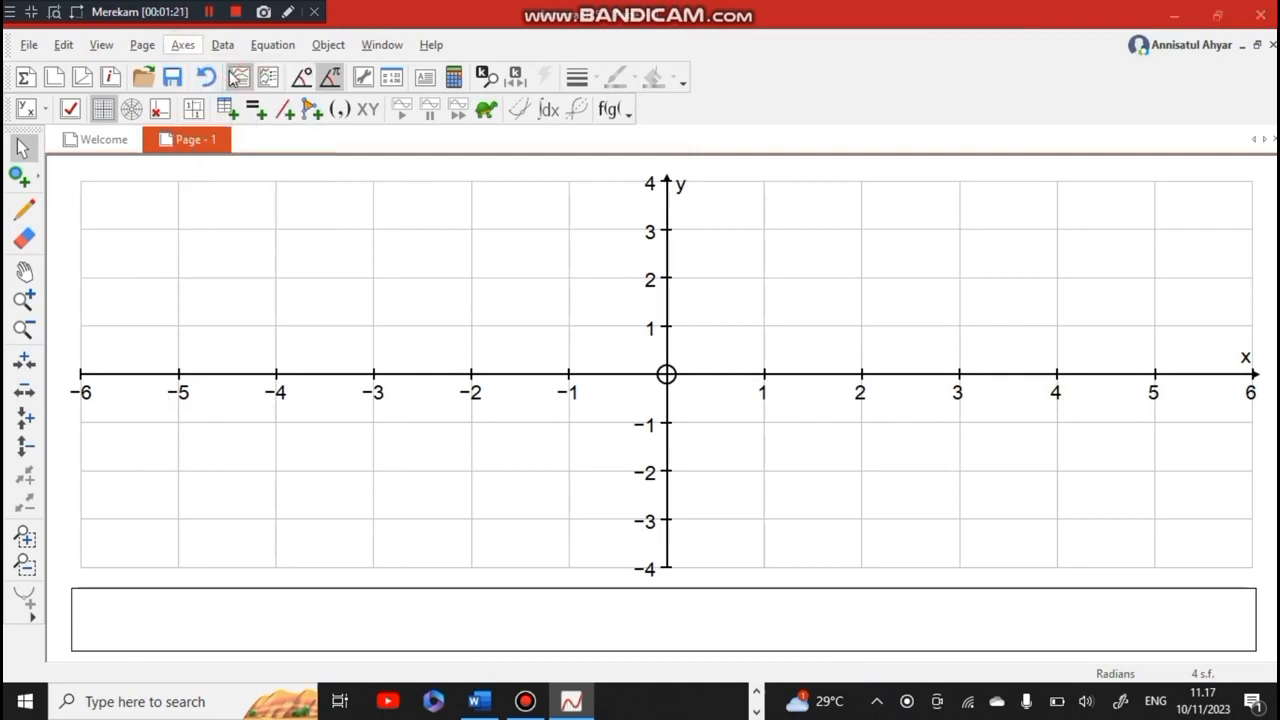
pyautogui.click(149, 280)
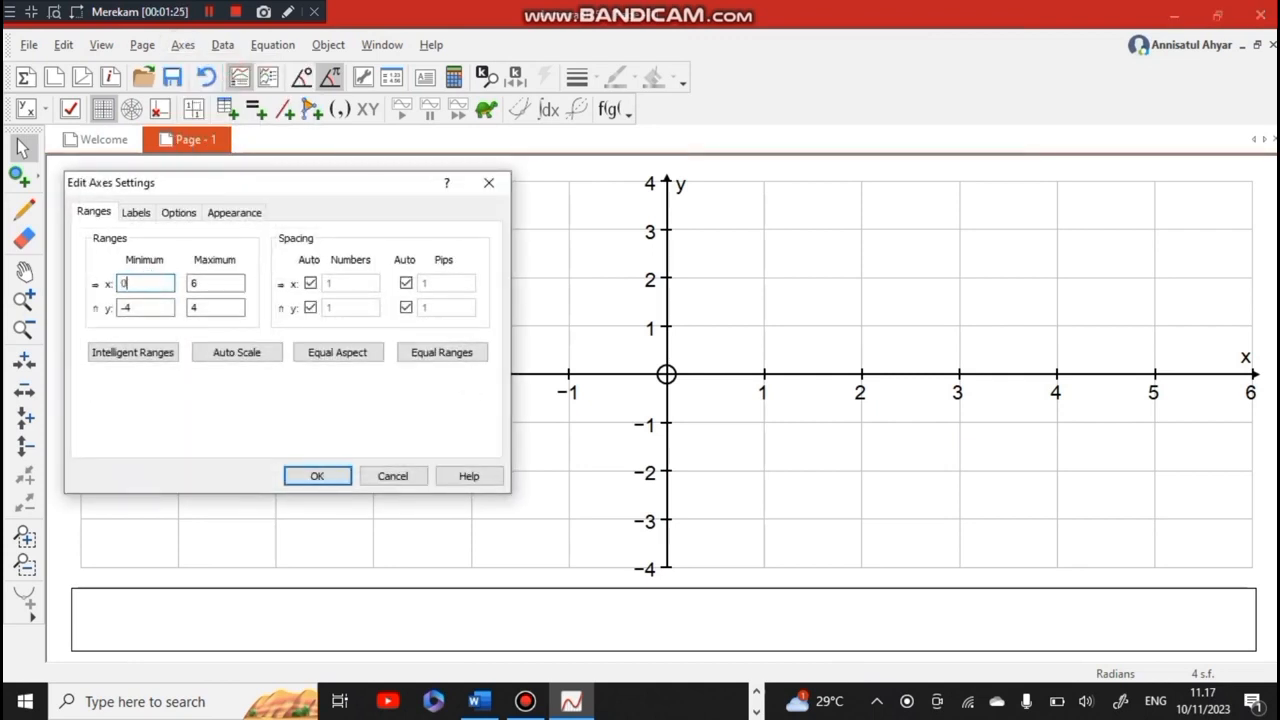
pyautogui.doubleClick(196, 283)
pyautogui.write('50')
pyautogui.click(151, 307)
pyautogui.write('0')
pyautogui.press('Tab')
pyautogui.write('50')
pyautogui.click(301, 478)
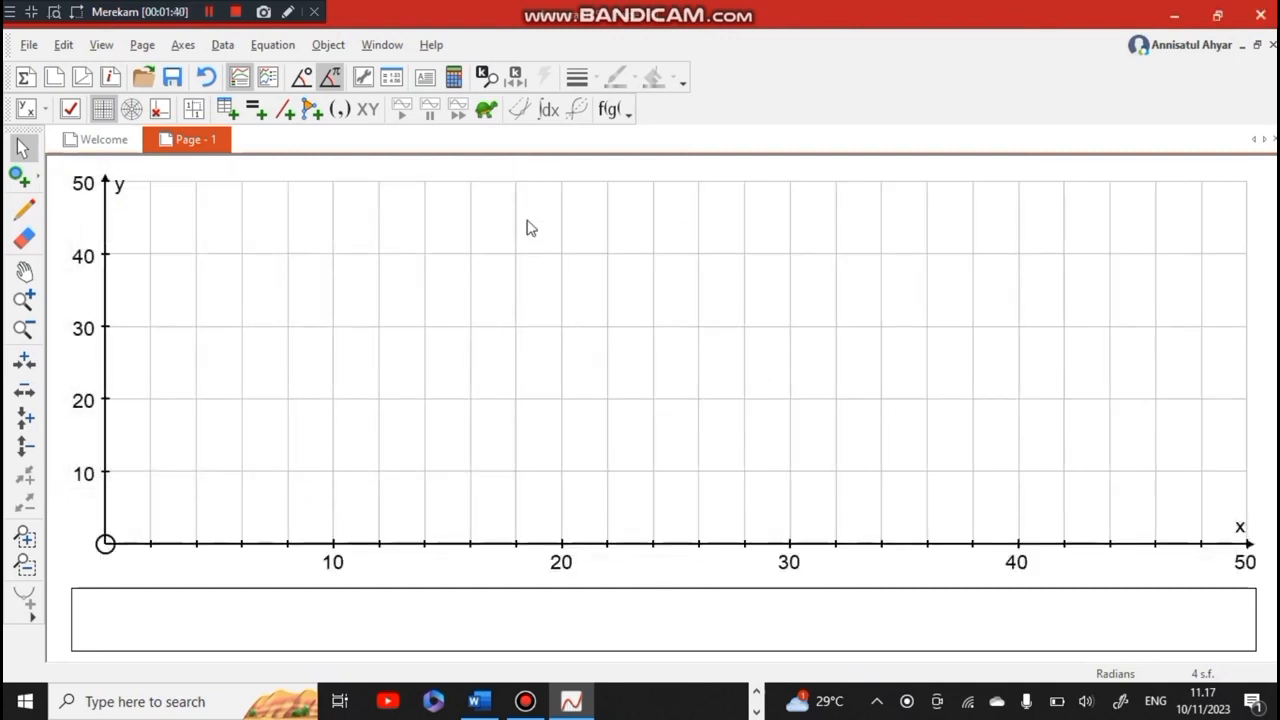
# Switch to the Word document and read the drink production problem, its objective function and its constraints
pyautogui.click(484, 703)
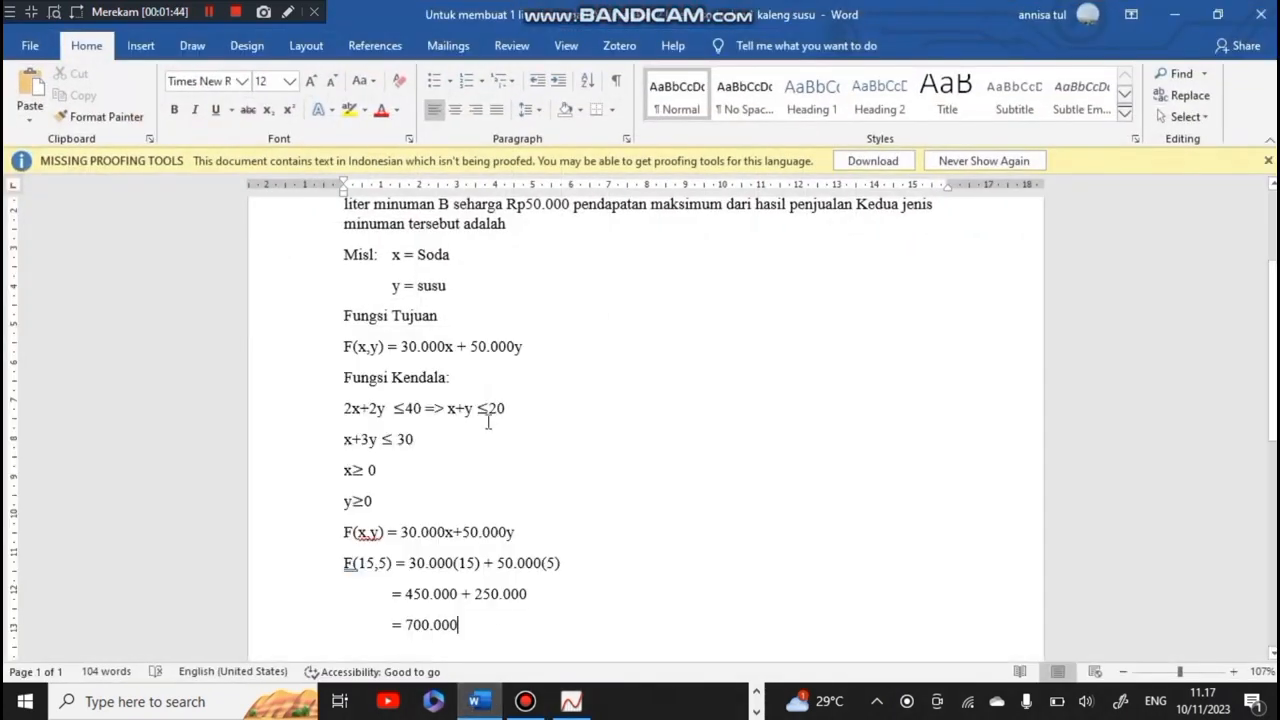
pyautogui.moveTo(1272, 303); pyautogui.dragTo(1274, 266)
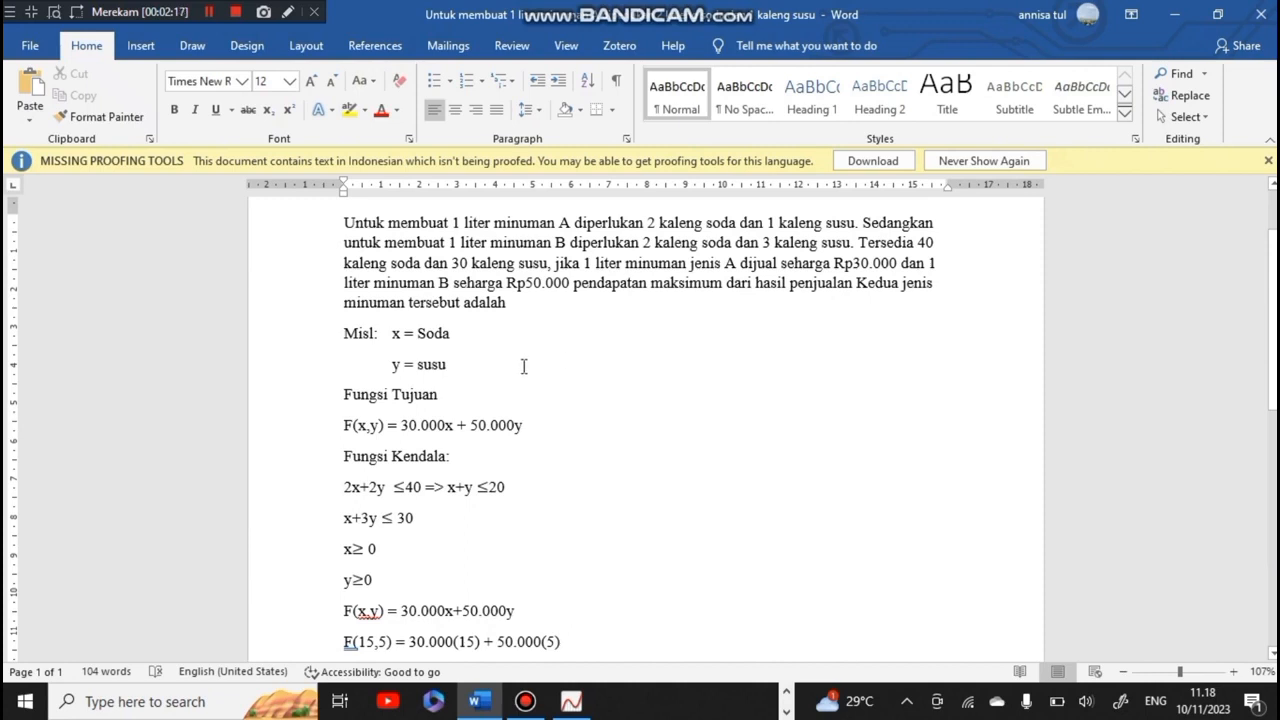
pyautogui.moveTo(1273, 354)
pyautogui.mouseDown()
pyautogui.moveTo(1273, 342)
pyautogui.moveTo(1273, 358)
pyautogui.mouseUp()
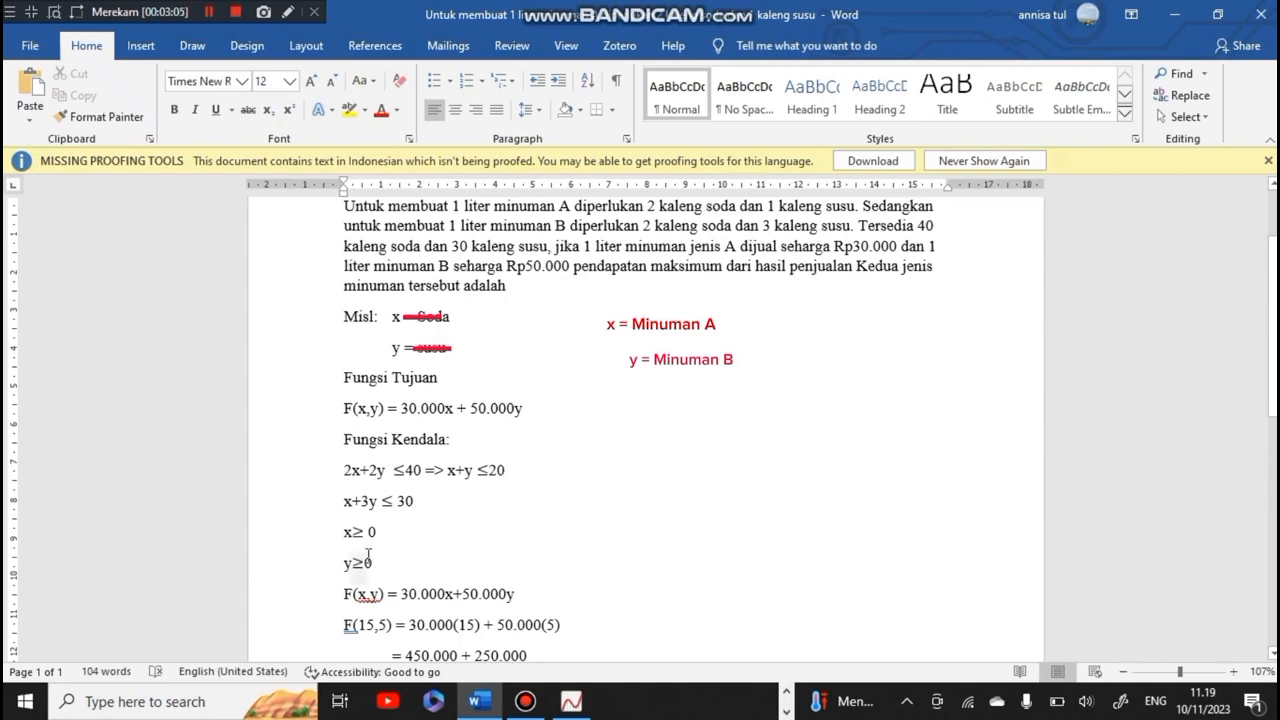
# Return to Autograph and plot the inequality x+y≤20 with the default draw options
pyautogui.click(572, 702)
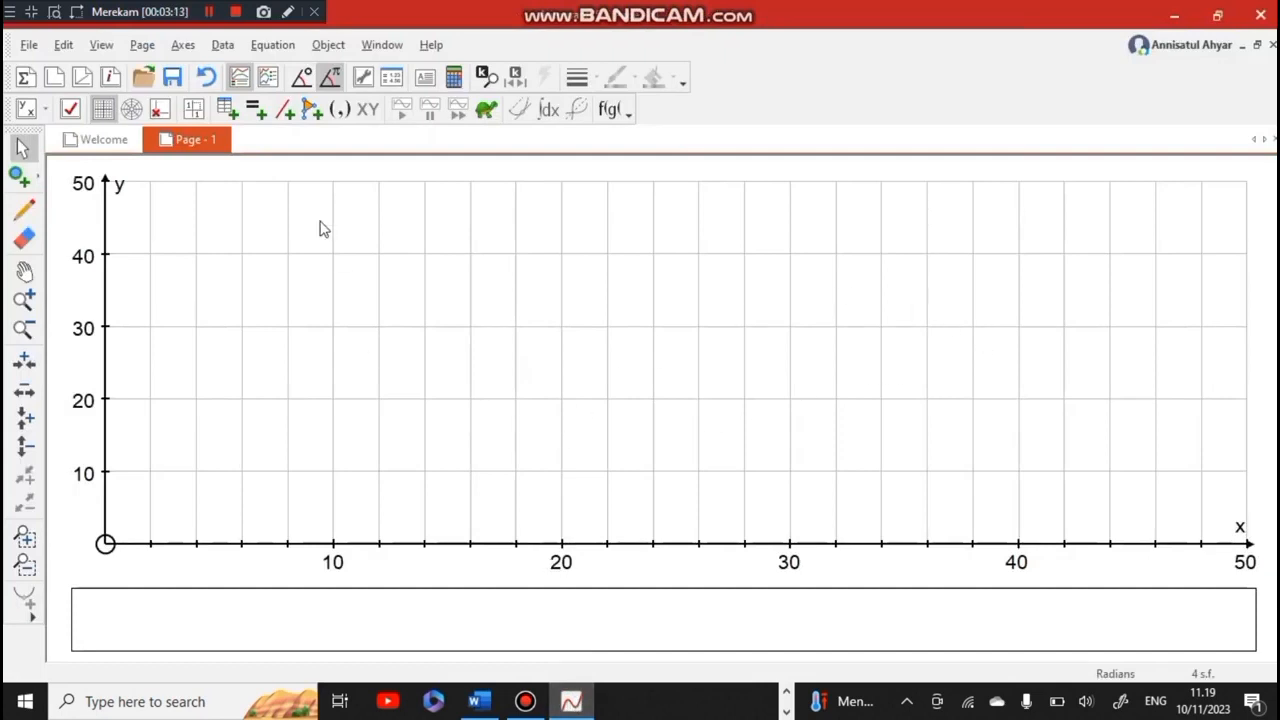
pyautogui.click(270, 45)
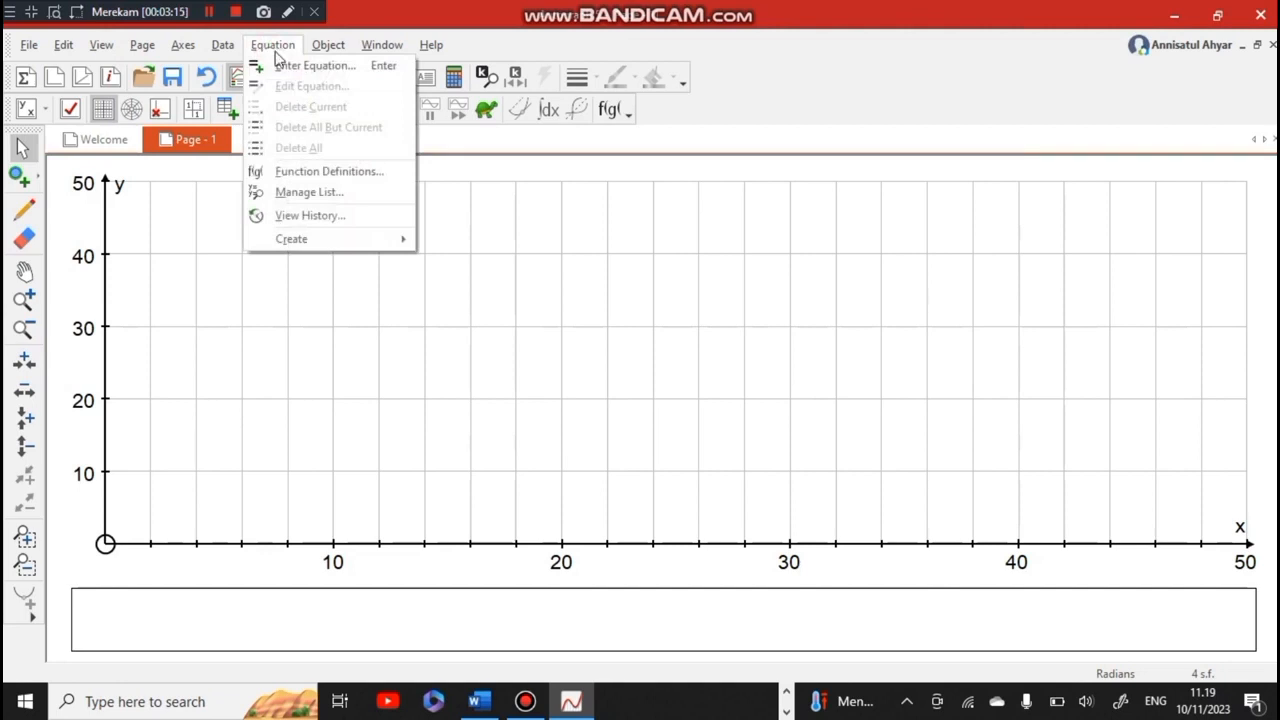
pyautogui.click(291, 68)
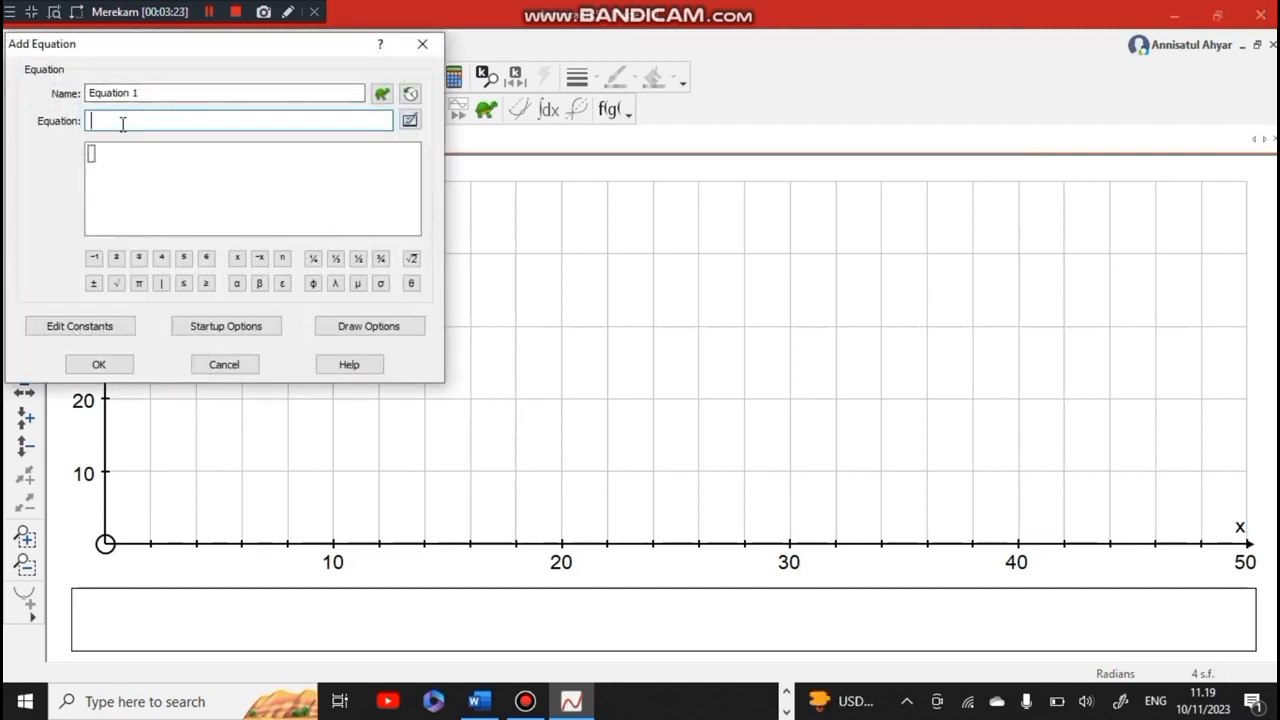
pyautogui.write('x+y')
pyautogui.click(183, 285)
pyautogui.write('20')
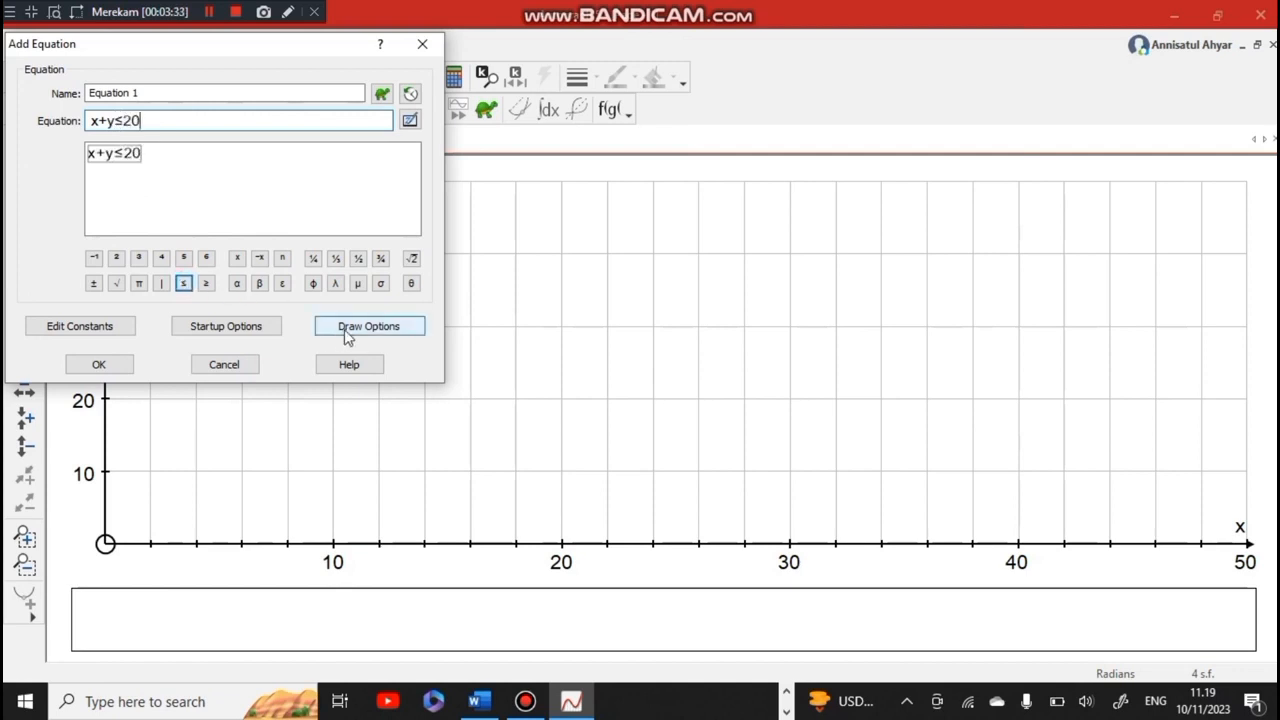
pyautogui.click(347, 327)
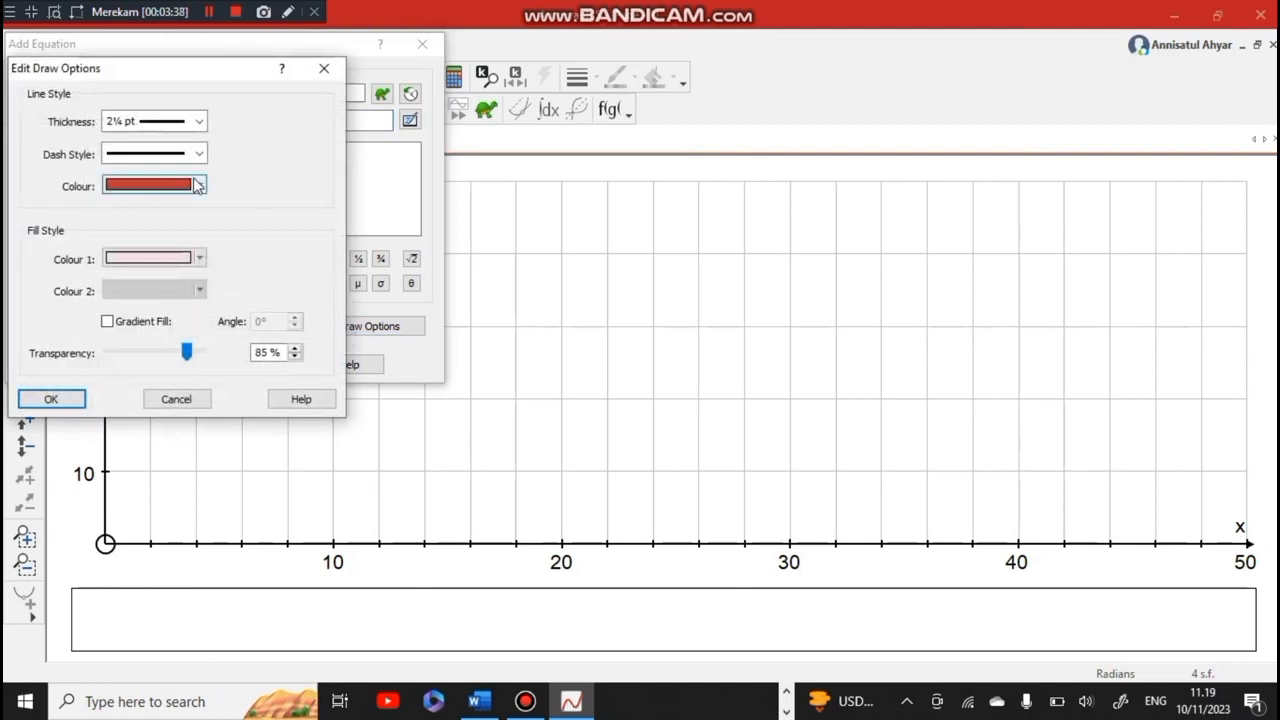
pyautogui.click(52, 400)
pyautogui.click(80, 368)
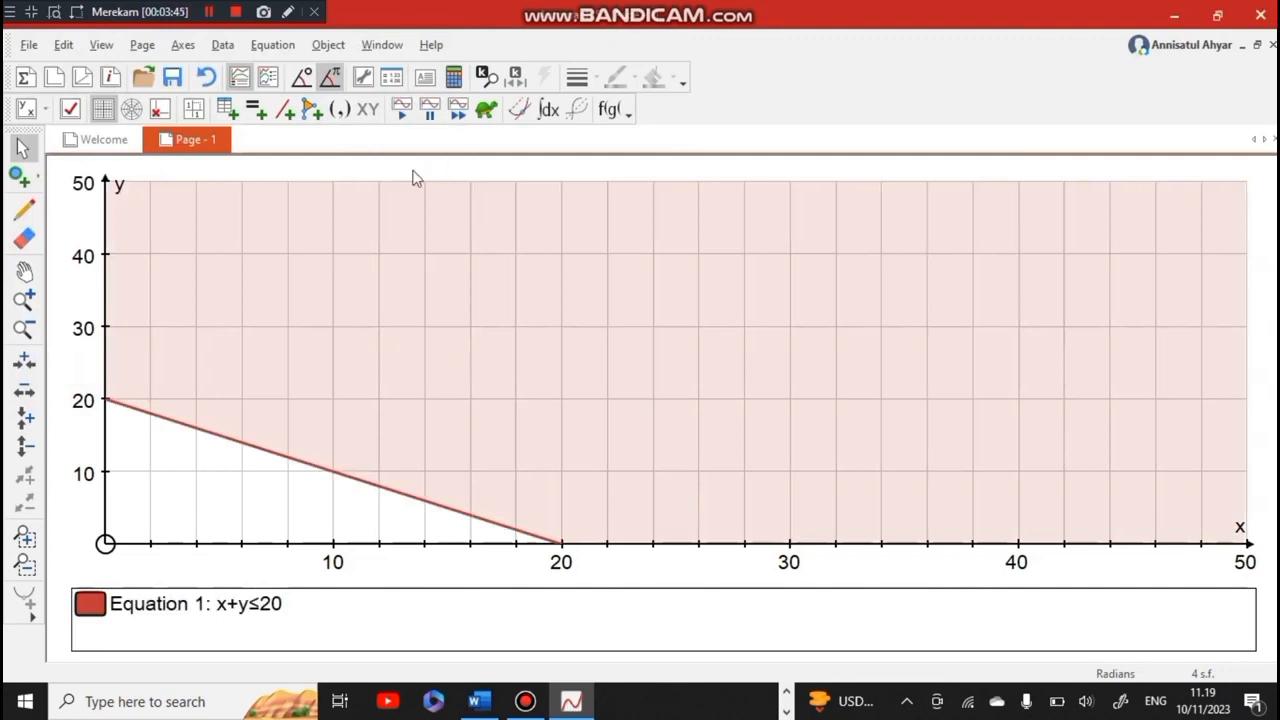
# Check the second constraint in the Word document and plot it in Autograph as x+3y≤30
pyautogui.click(478, 701)
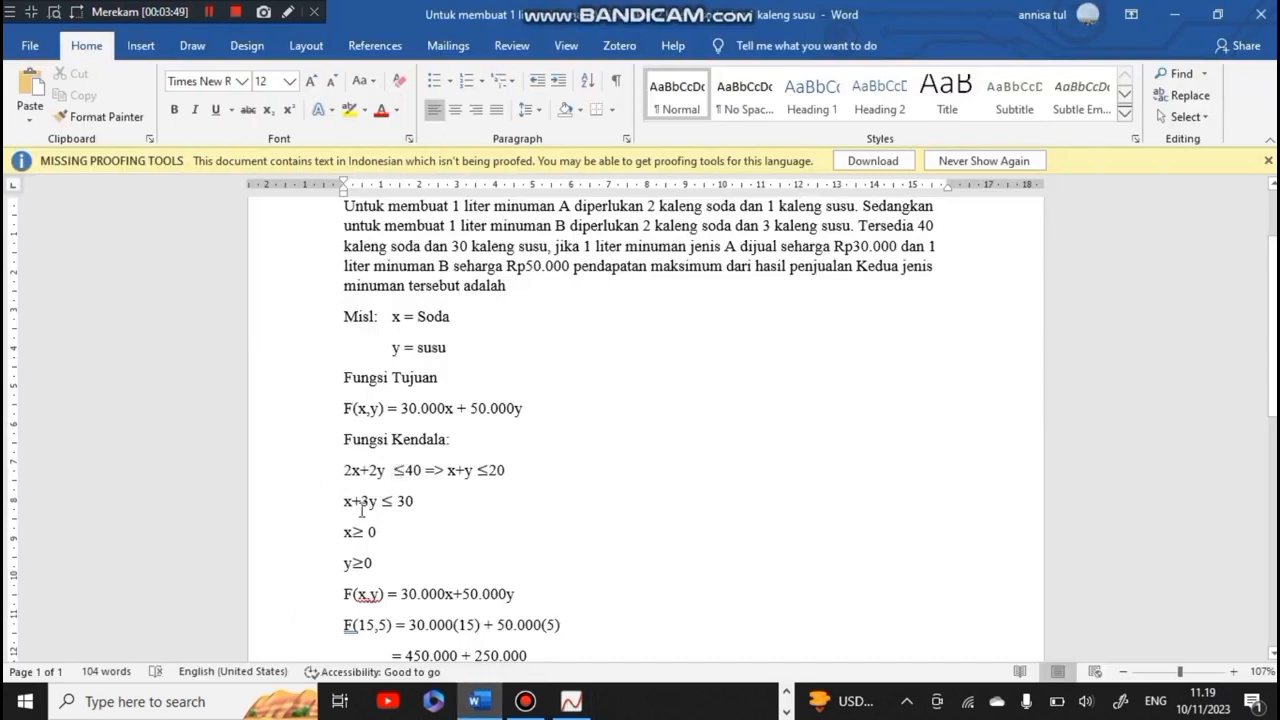
pyautogui.click(571, 701)
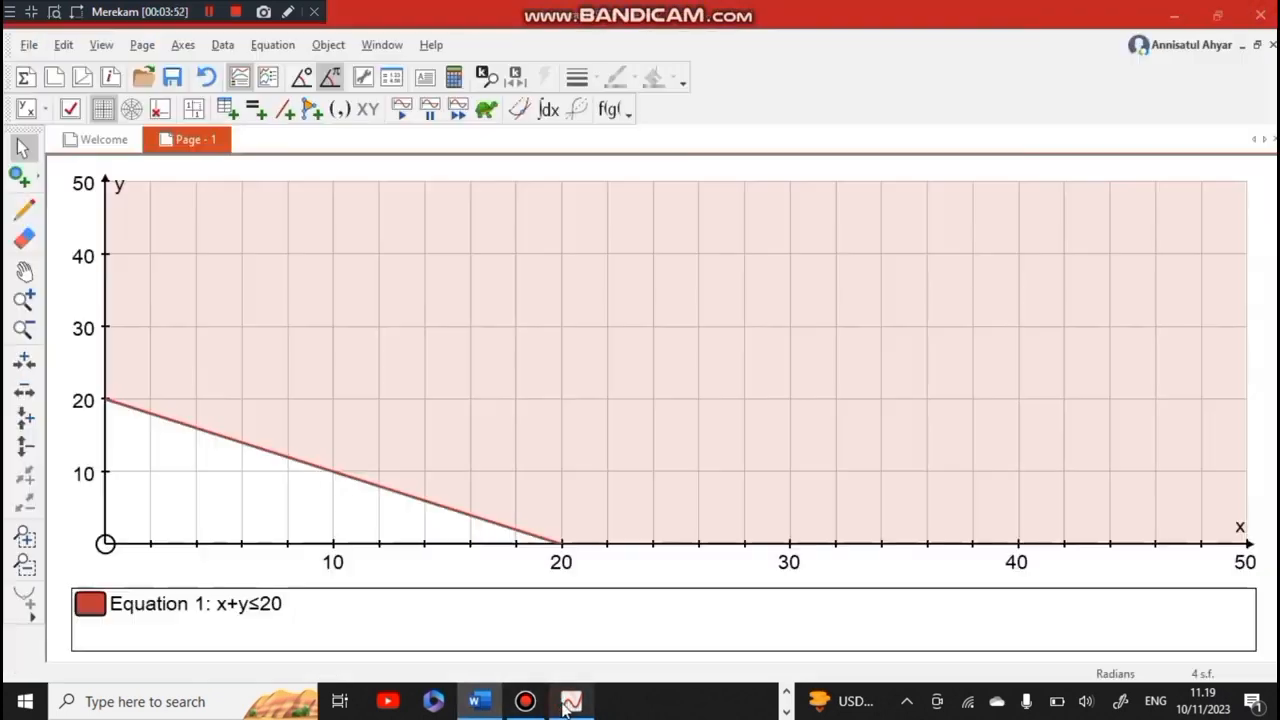
pyautogui.click(275, 46)
pyautogui.click(307, 74)
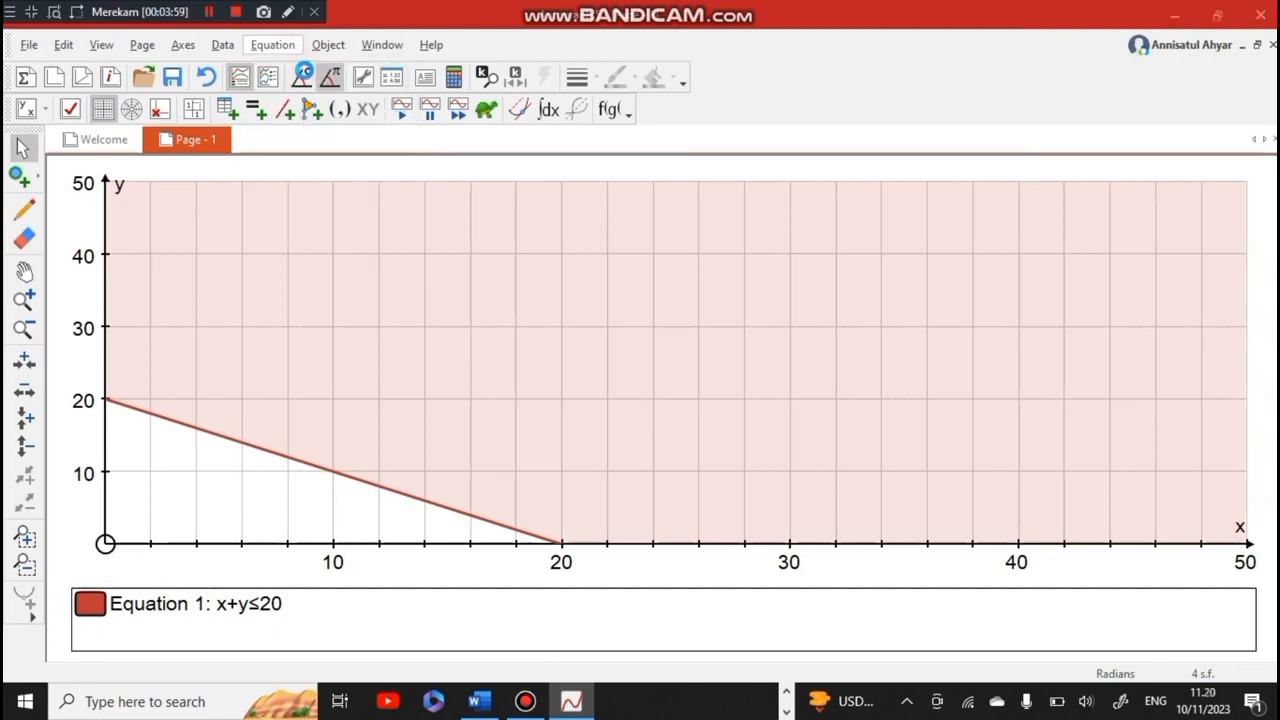
pyautogui.click(165, 122)
pyautogui.write('x+')
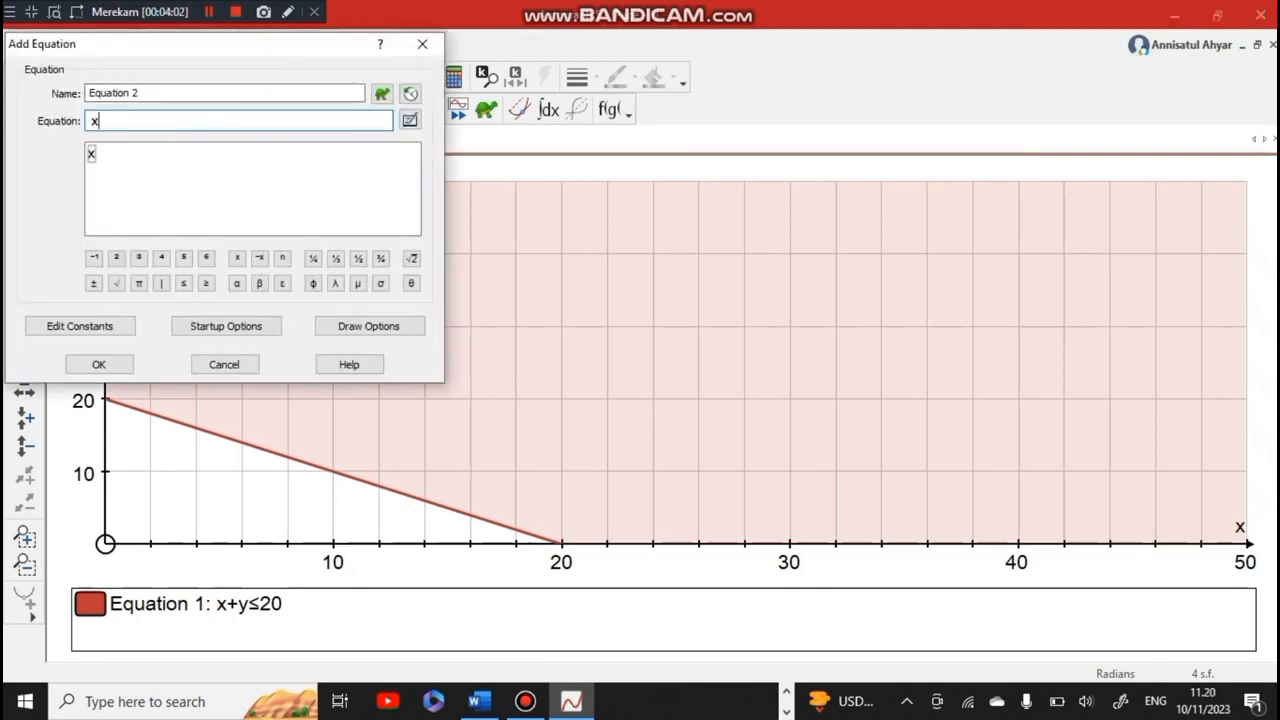
pyautogui.write('3y')
pyautogui.click(184, 285)
pyautogui.write('30')
pyautogui.click(114, 369)
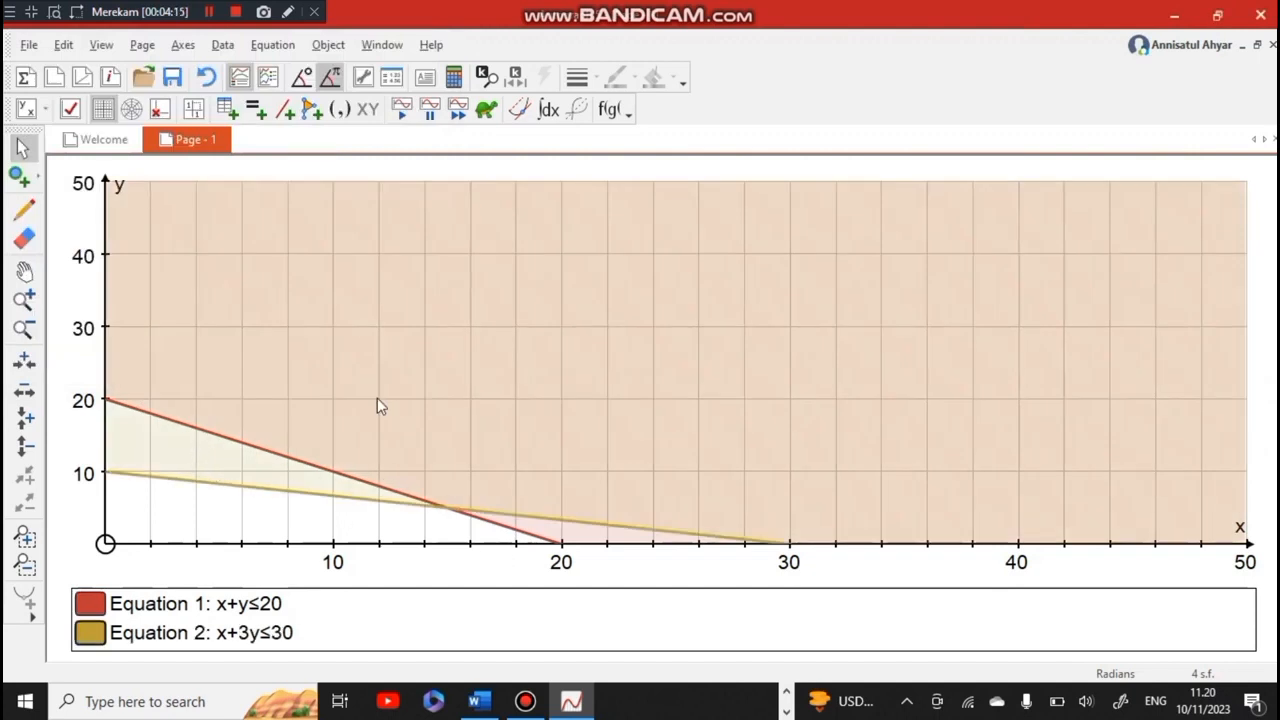
# Plot the non-negativity constraint x≥0 as a further inequality on the graph
pyautogui.click(290, 48)
pyautogui.click(295, 64)
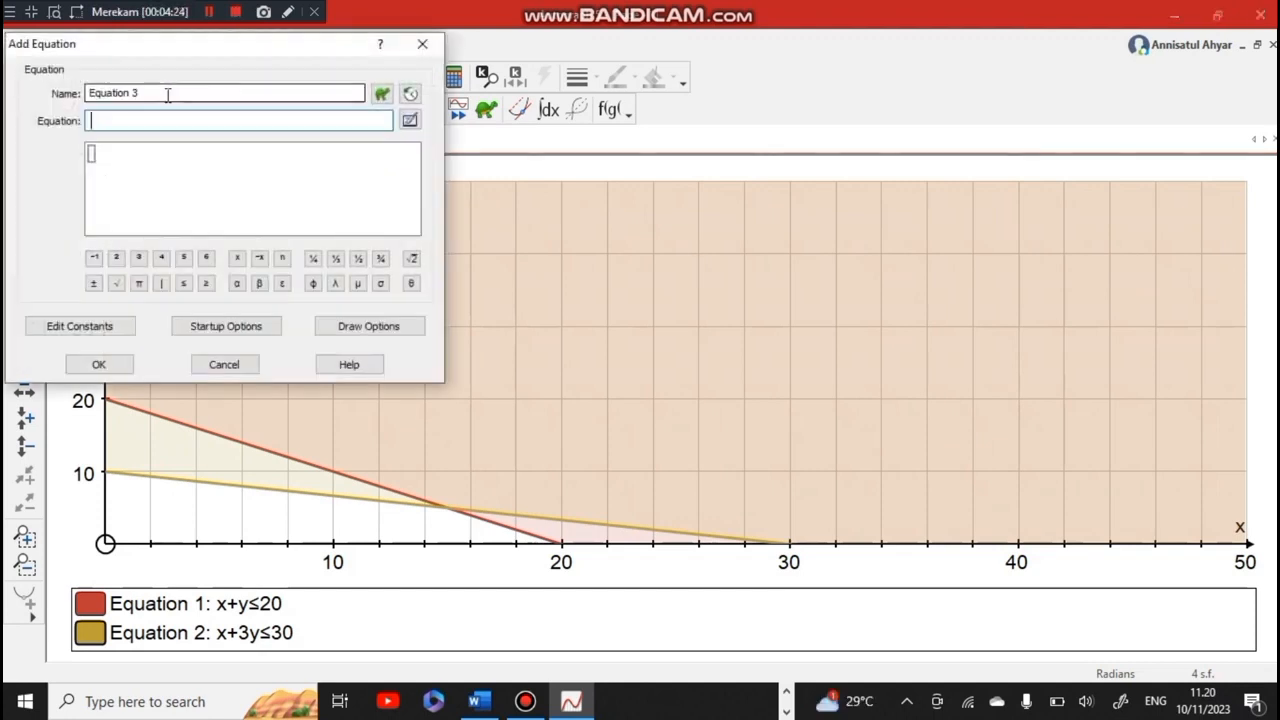
pyautogui.write('x')
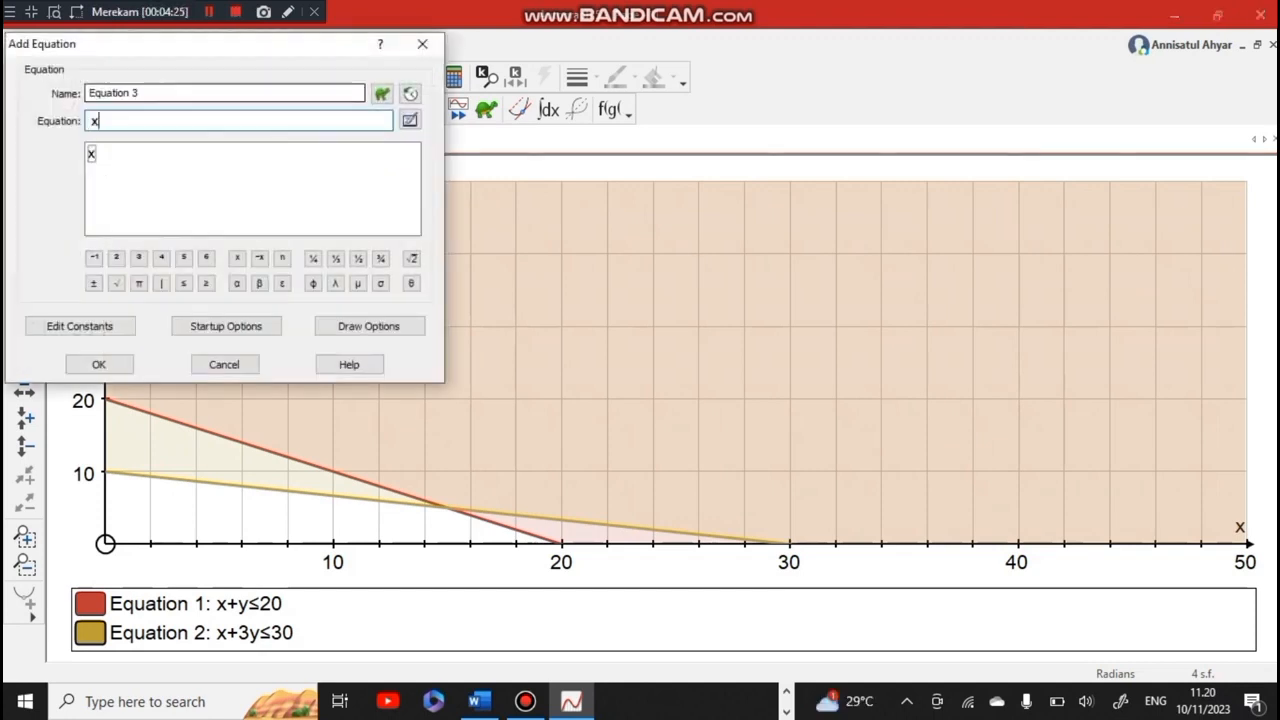
pyautogui.click(207, 285)
pyautogui.write('10')
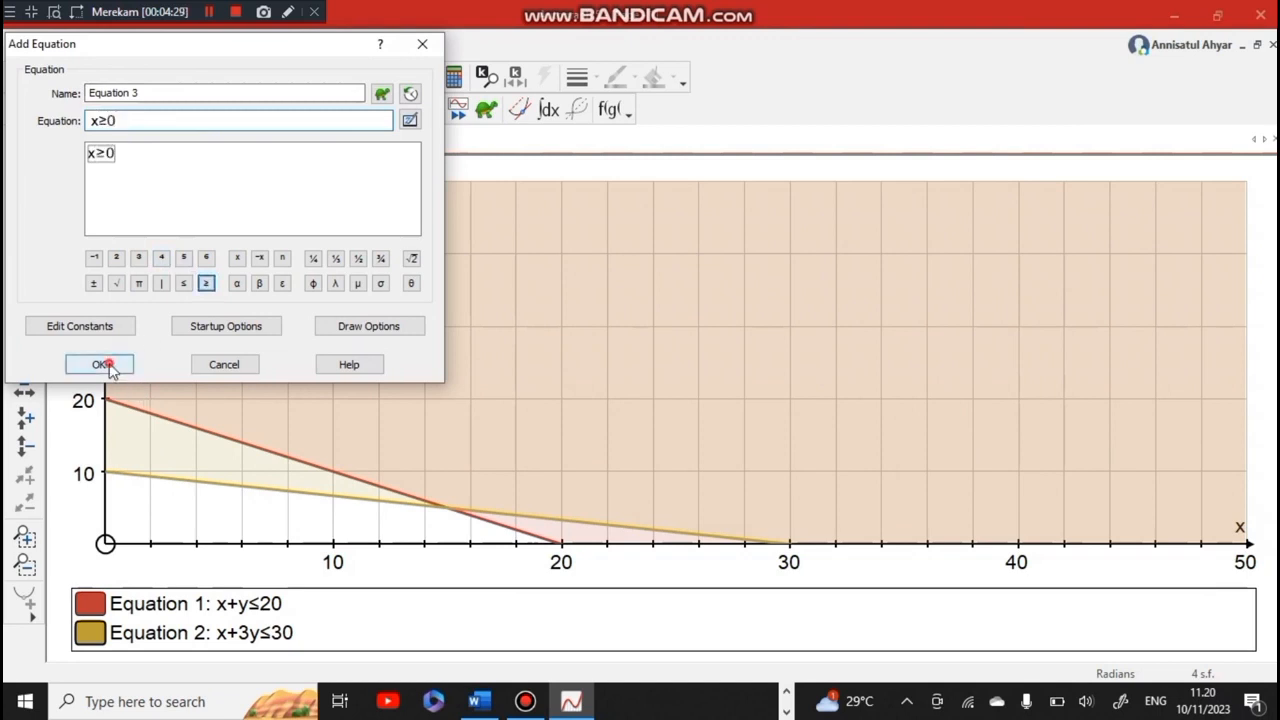
pyautogui.click(99, 364)
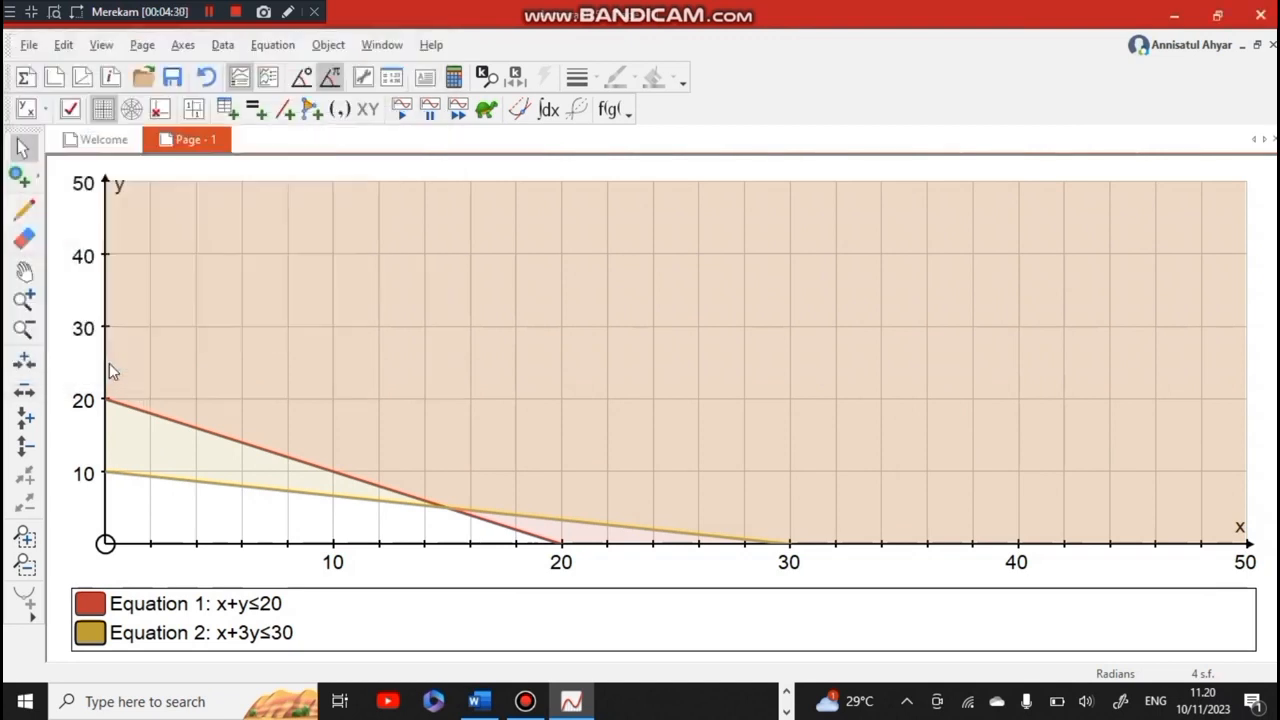
# Plot the non-negativity constraint y≥0 as the fourth inequality on the graph
pyautogui.click(272, 45)
pyautogui.click(295, 66)
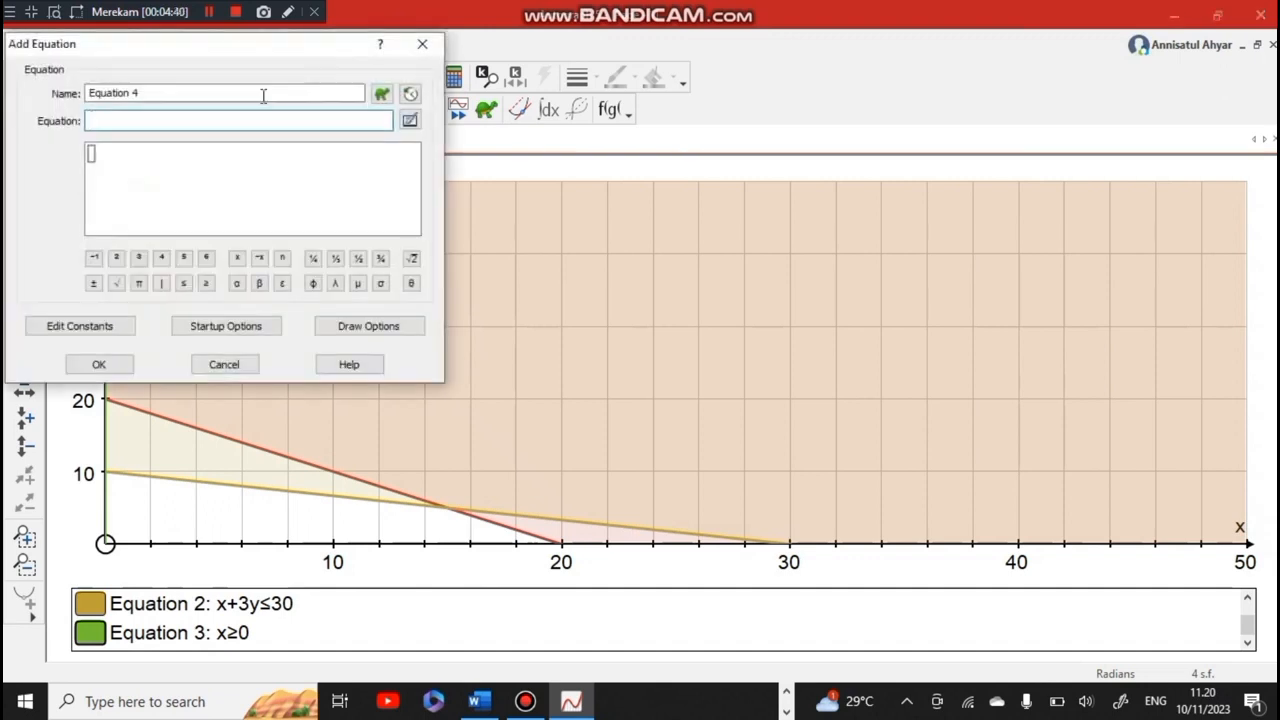
pyautogui.write('y')
pyautogui.click(206, 283)
pyautogui.click(99, 364)
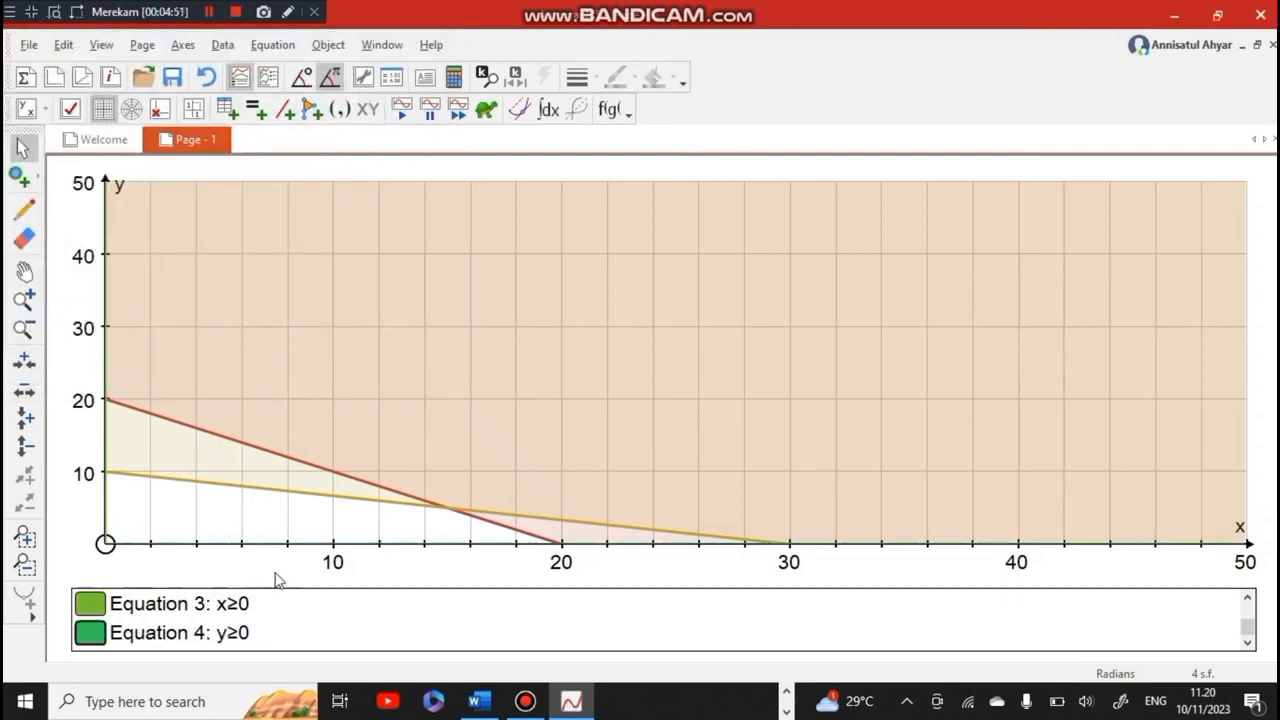
# Start a text box in the unshaded feasible region with the text "Daerah Penyelesaian"
pyautogui.click(25, 270)
pyautogui.moveTo(106, 286); pyautogui.dragTo(399, 213)
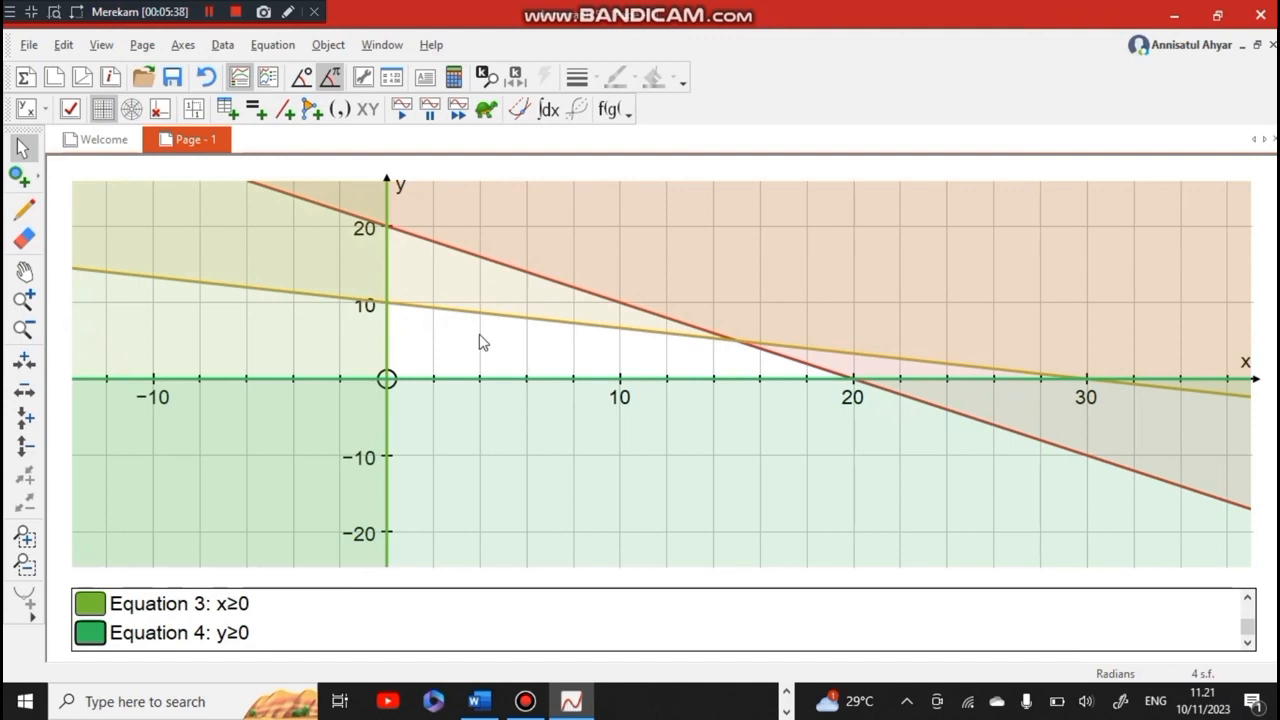
pyautogui.rightClick(480, 339)
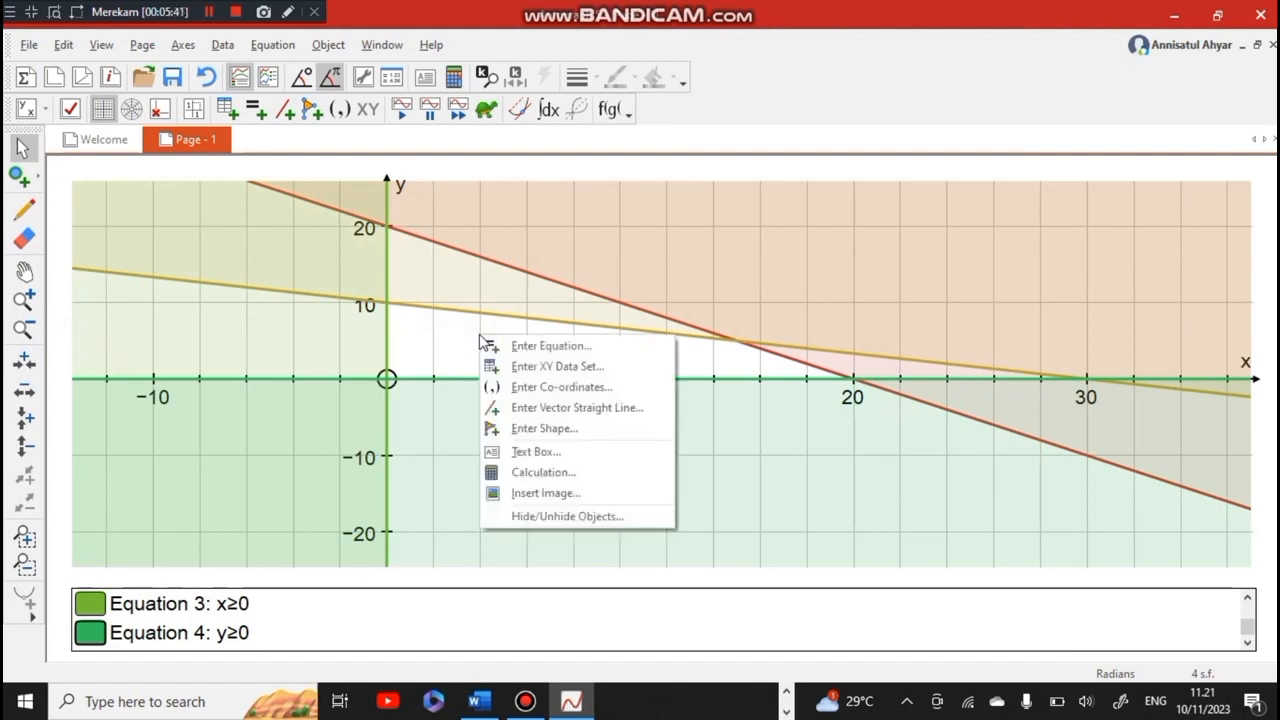
pyautogui.click(538, 448)
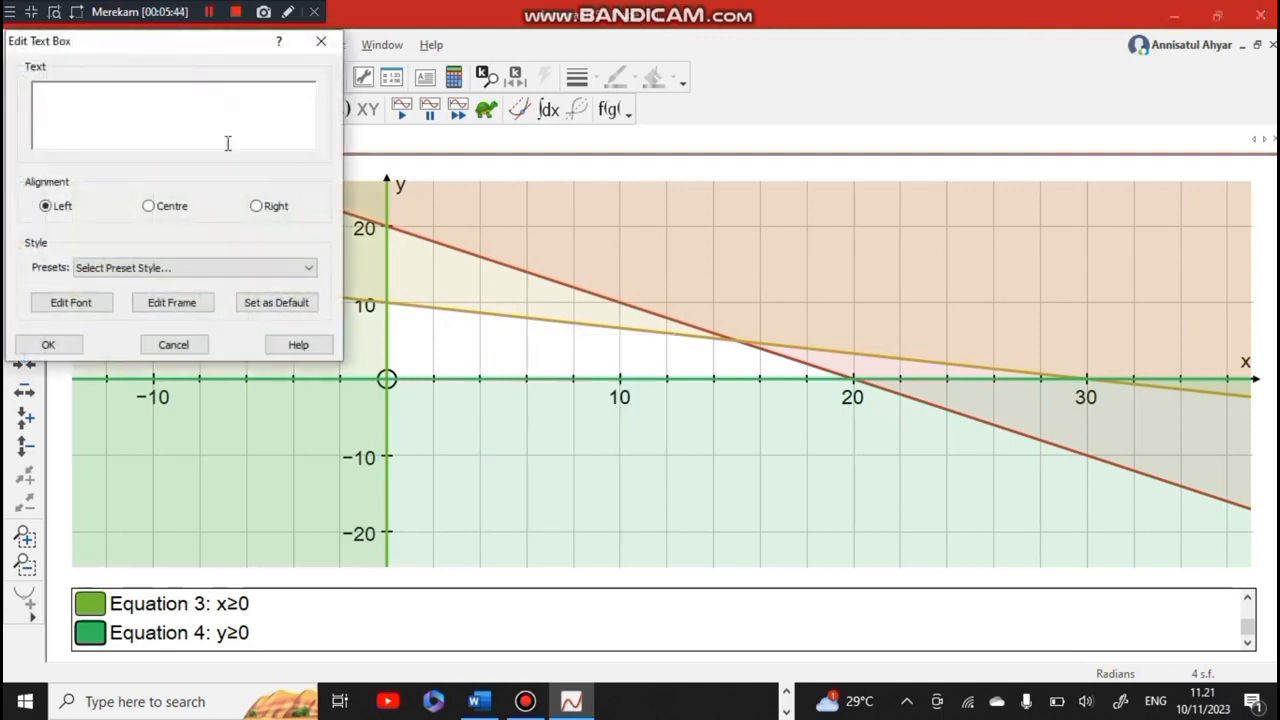
pyautogui.click(130, 95)
pyautogui.write('Daerah Penyelesaian')
# Set the text box font to Bookman Old Style, Bold, size 10
pyautogui.click(88, 302)
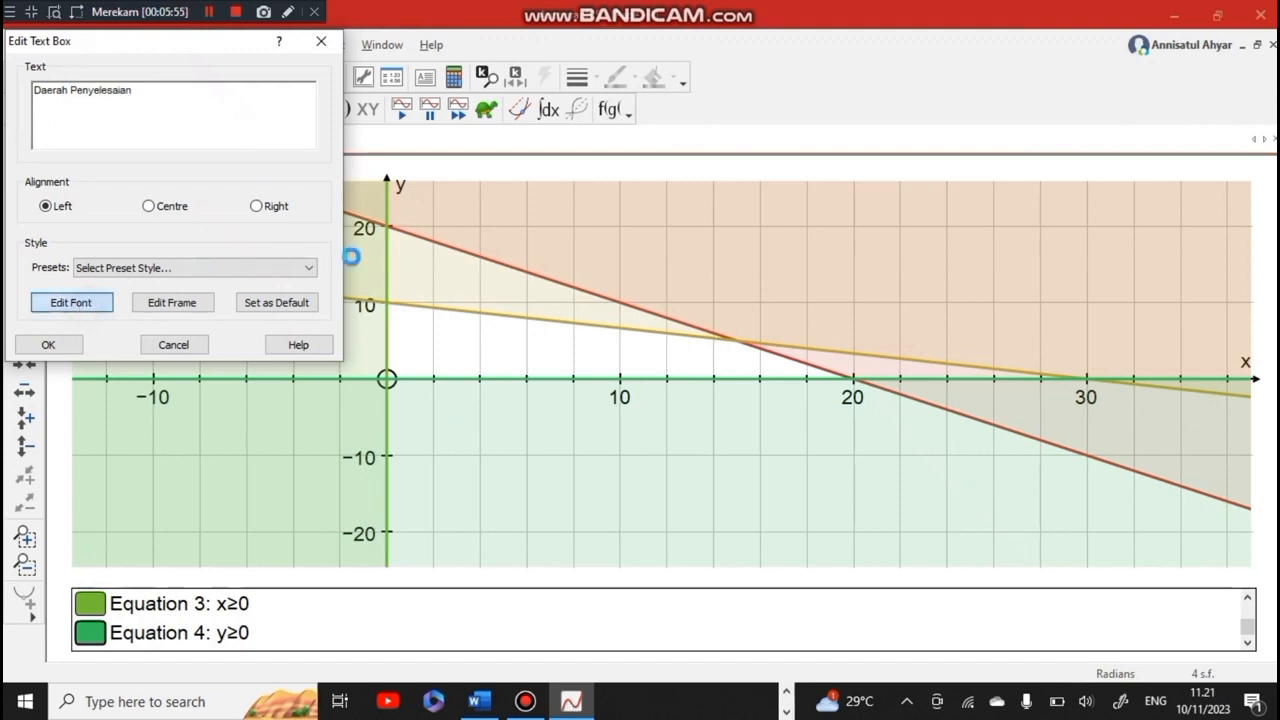
pyautogui.click(403, 232)
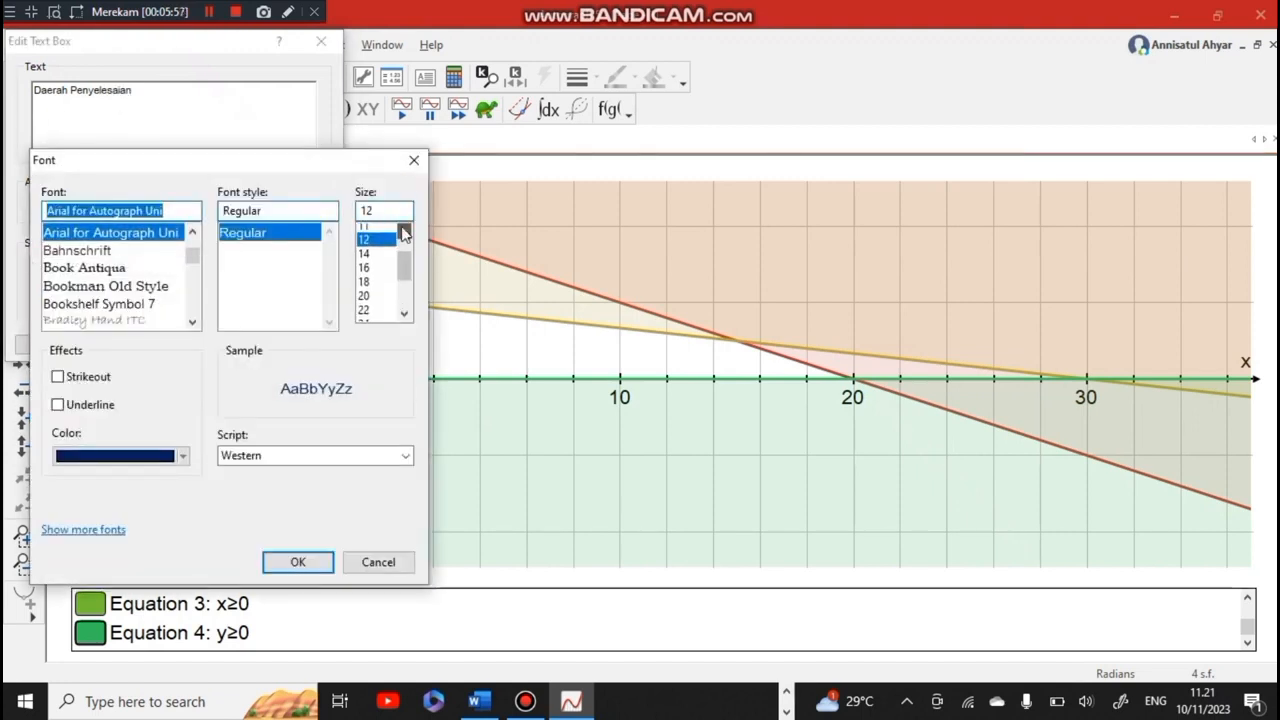
pyautogui.click(403, 232)
pyautogui.click(365, 230)
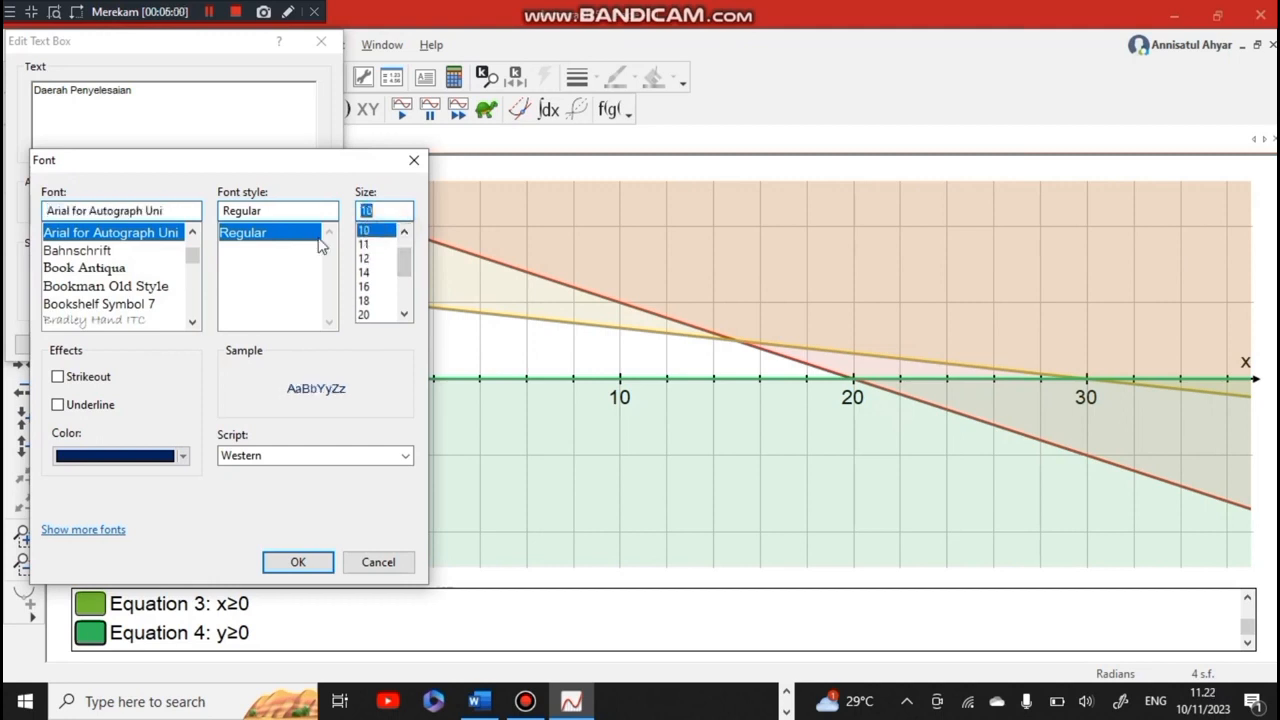
pyautogui.click(118, 290)
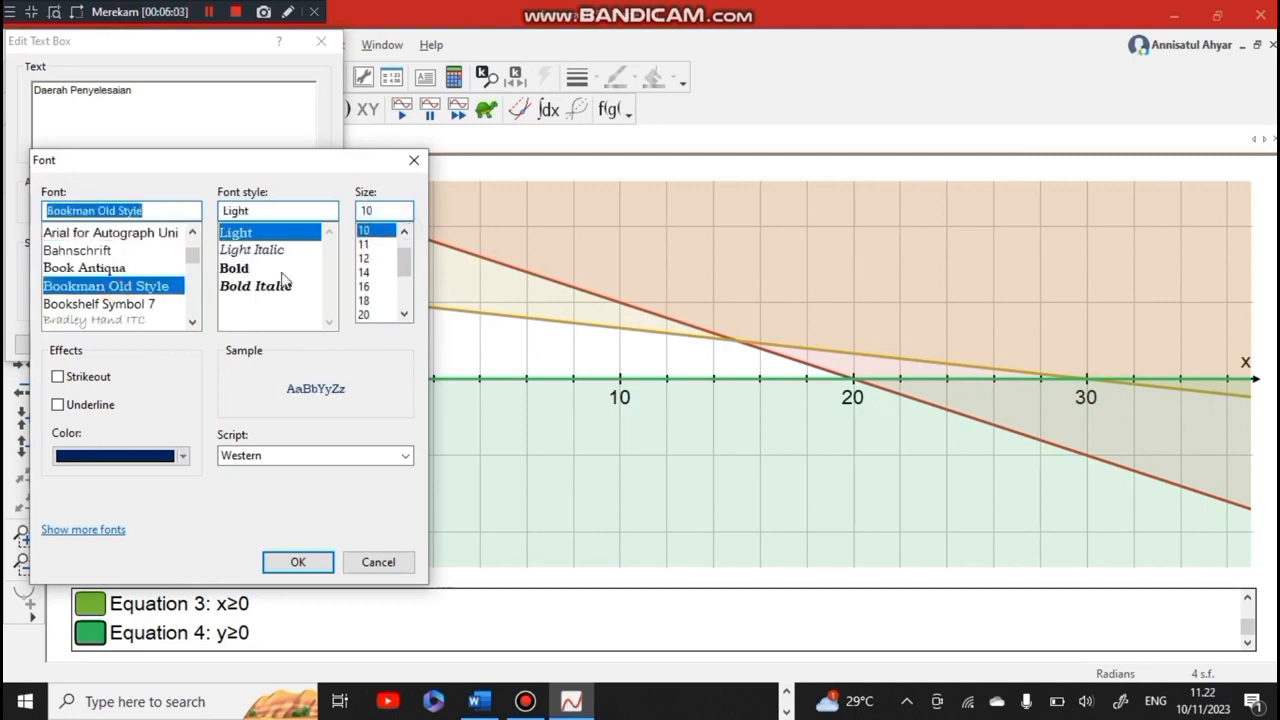
pyautogui.click(251, 270)
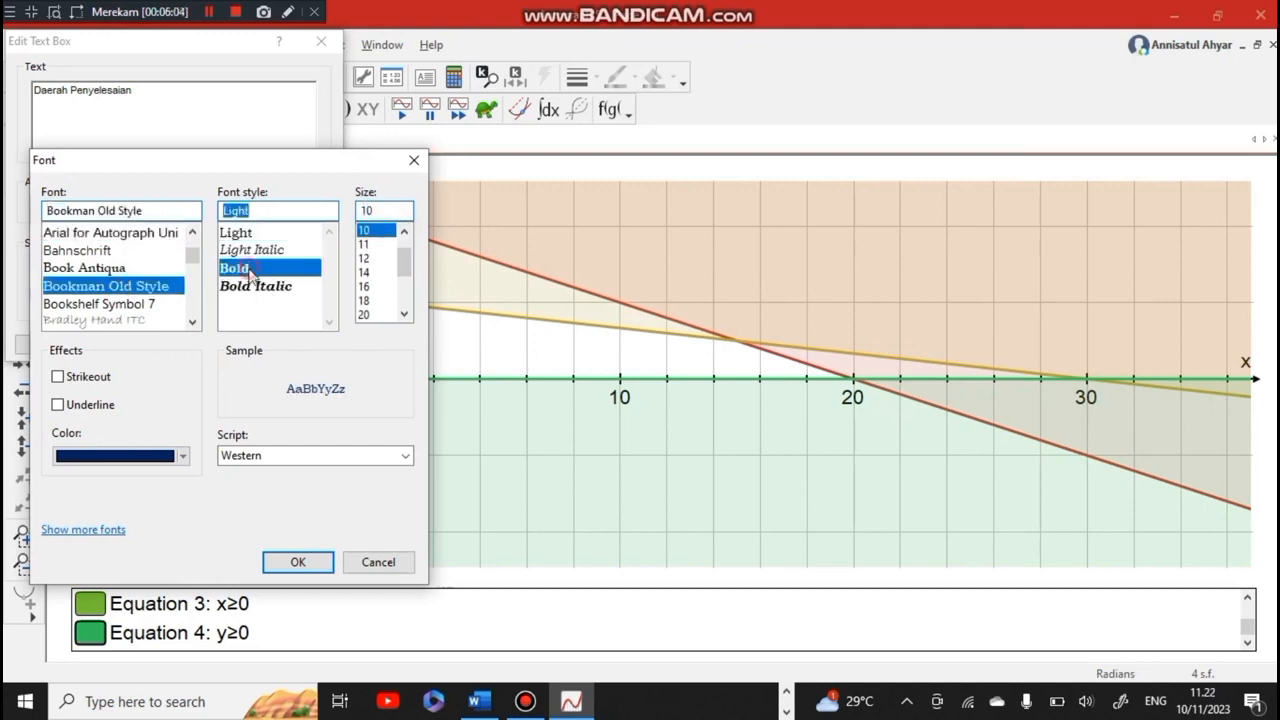
pyautogui.click(297, 561)
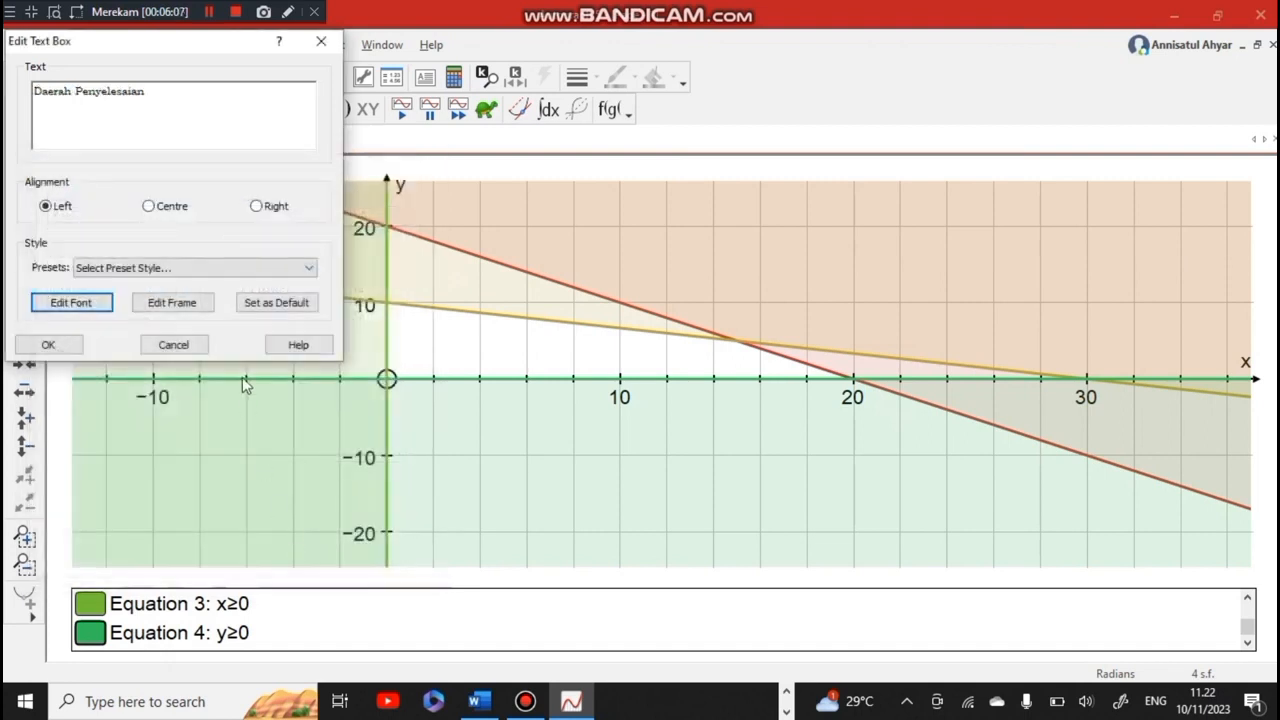
# Accept the text box's existing frame settings, create the label and position it inside the unshaded feasible region
pyautogui.click(182, 305)
pyautogui.click(288, 114)
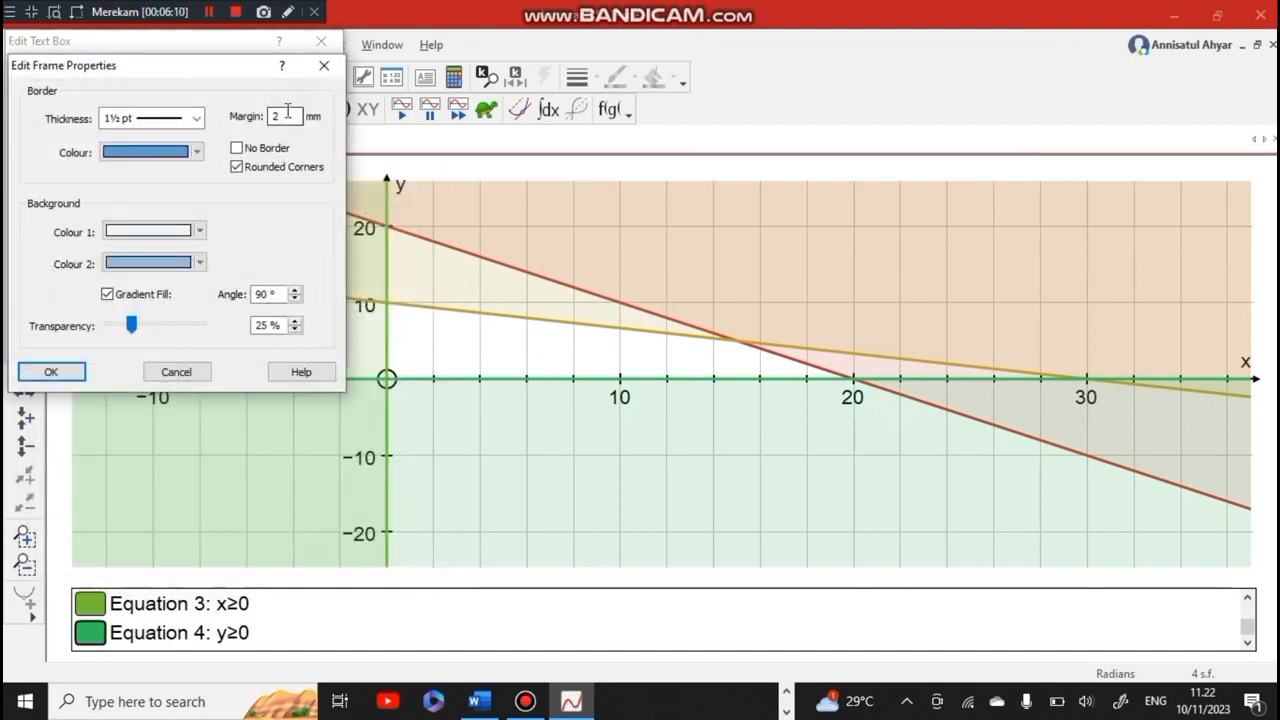
pyautogui.click(50, 372)
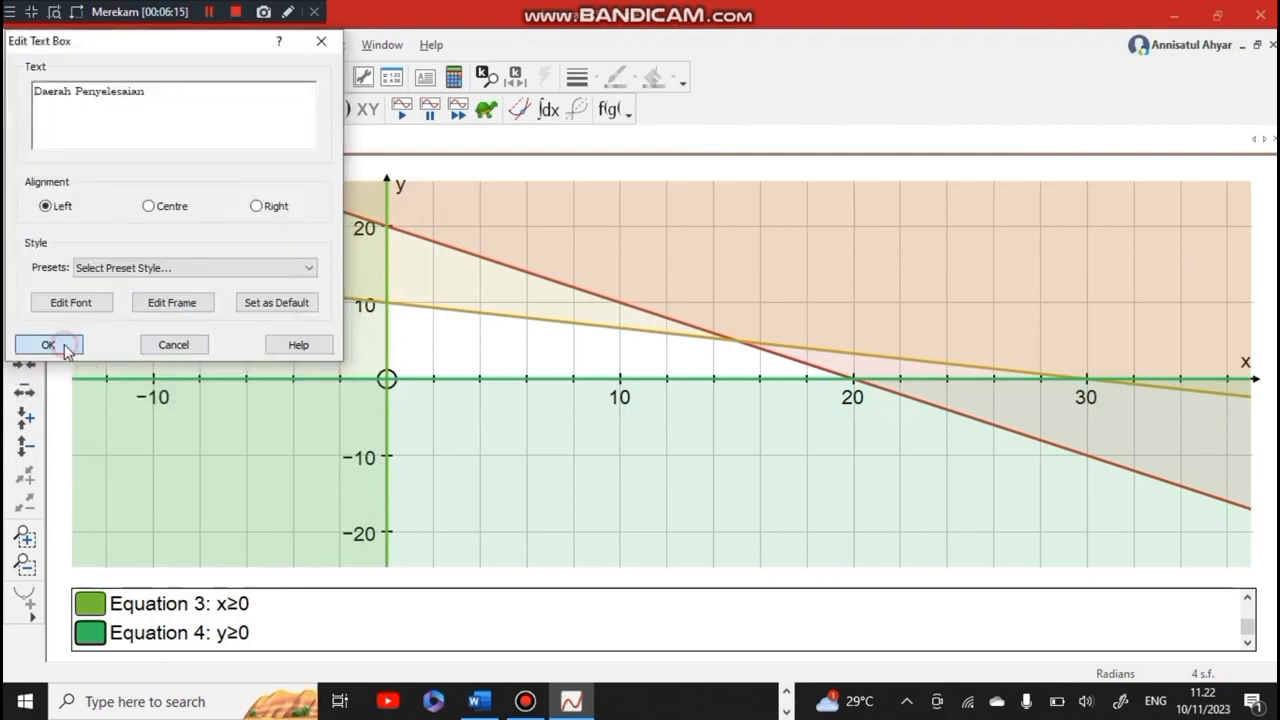
pyautogui.click(62, 344)
pyautogui.moveTo(655, 375); pyautogui.dragTo(513, 347)
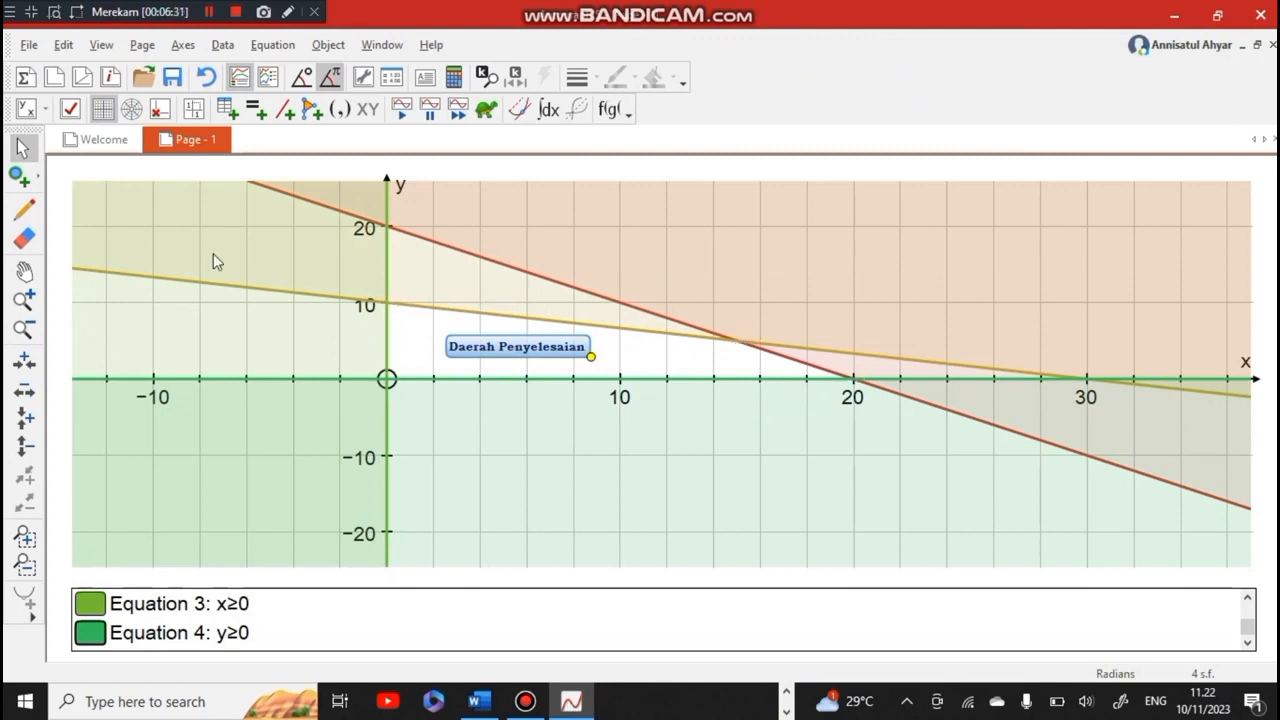
# Add points at the four corners of the feasible region: (0, 10), (0, 0), (20, 0) and the intersection of the two slanted lines
pyautogui.click(22, 180)
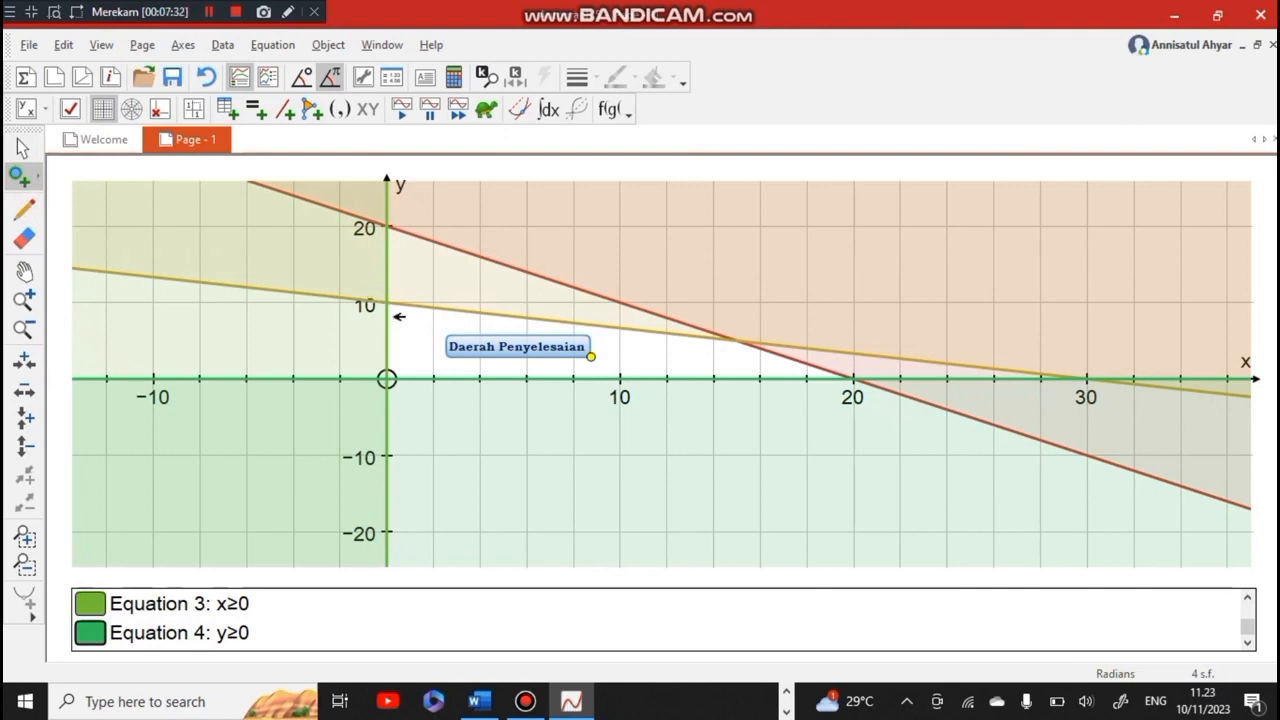
pyautogui.click(388, 302)
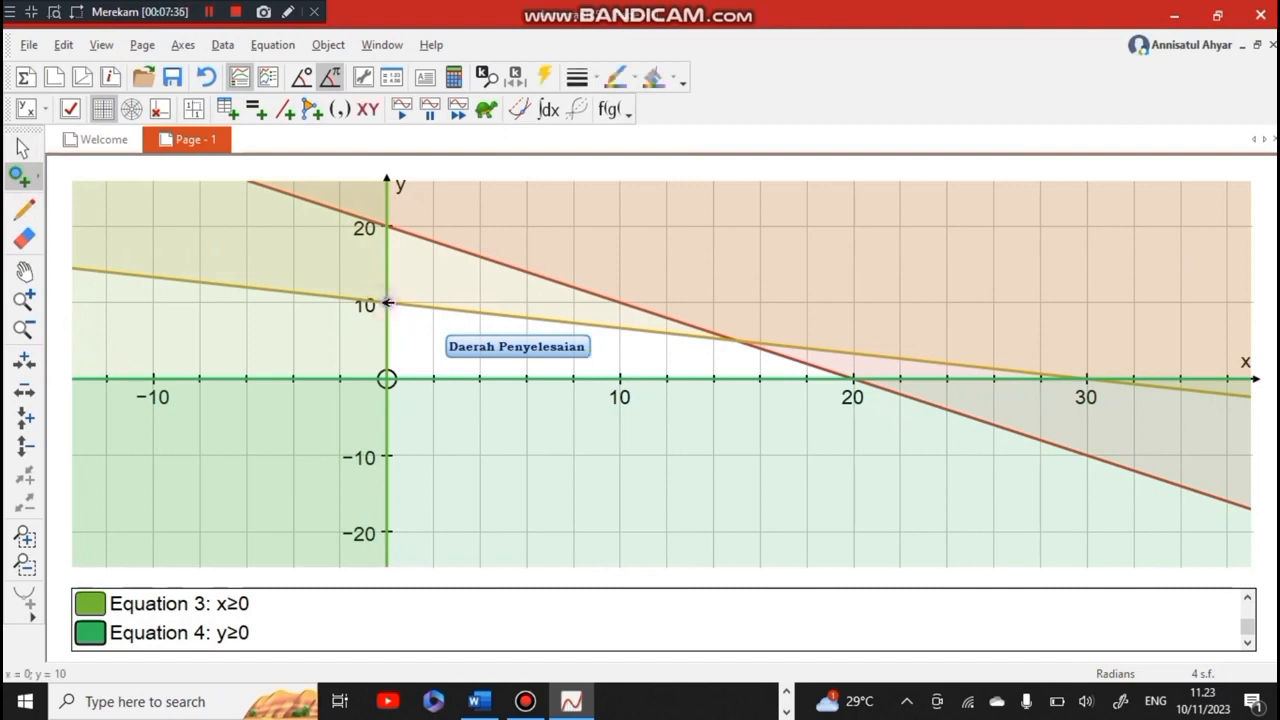
pyautogui.click(387, 379)
pyautogui.click(855, 379)
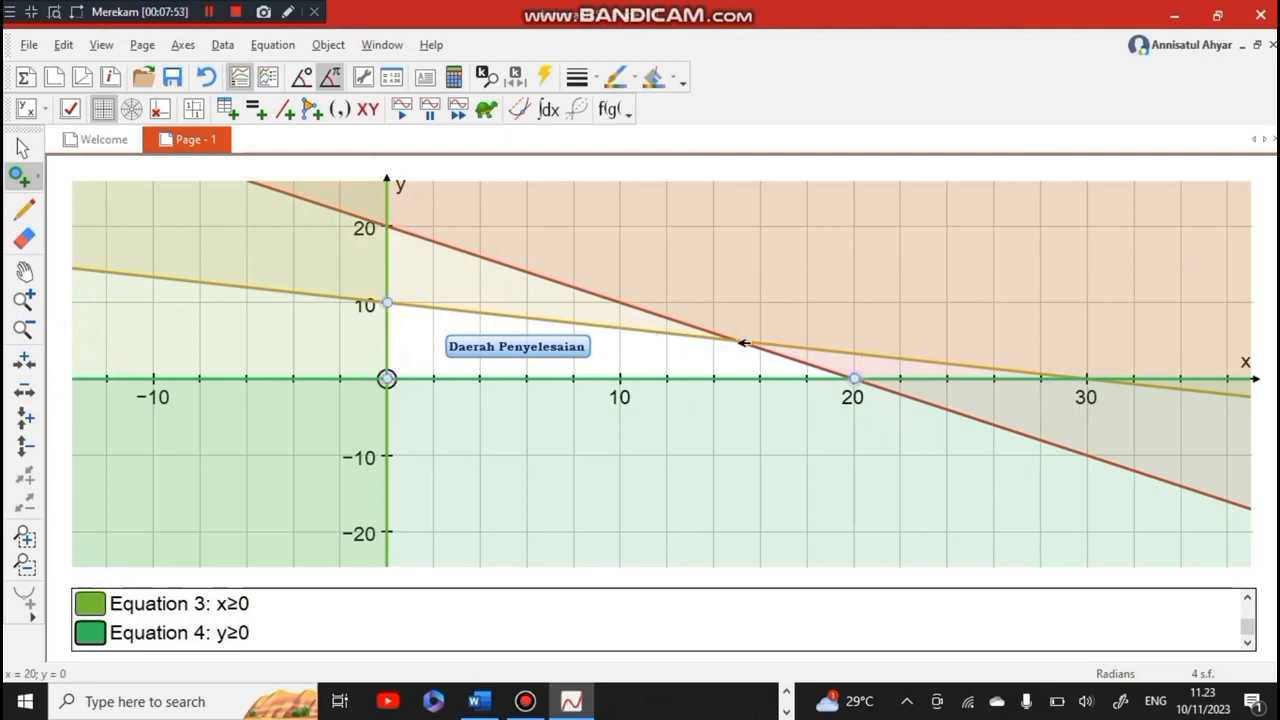
pyautogui.click(739, 341)
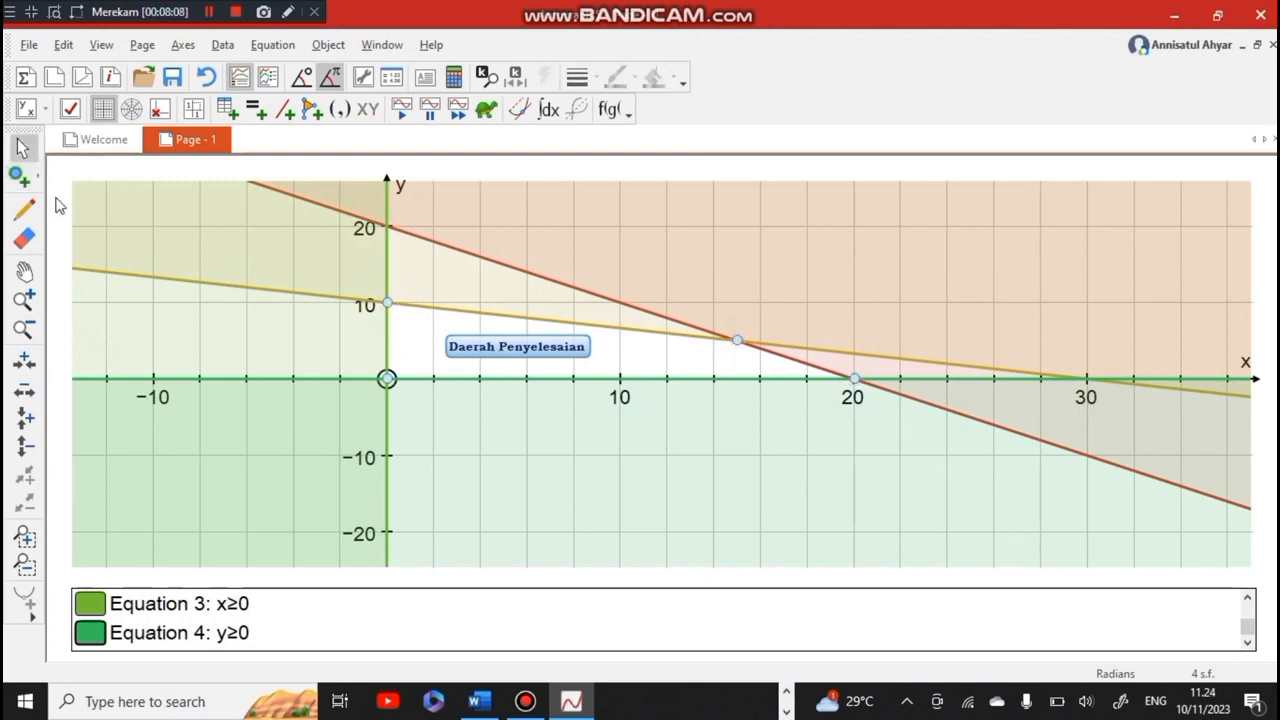
pyautogui.click(22, 147)
# Label the corner point at (0, 10) with a text box named A, and place the callout above the point with its pointer on it
pyautogui.click(413, 301)
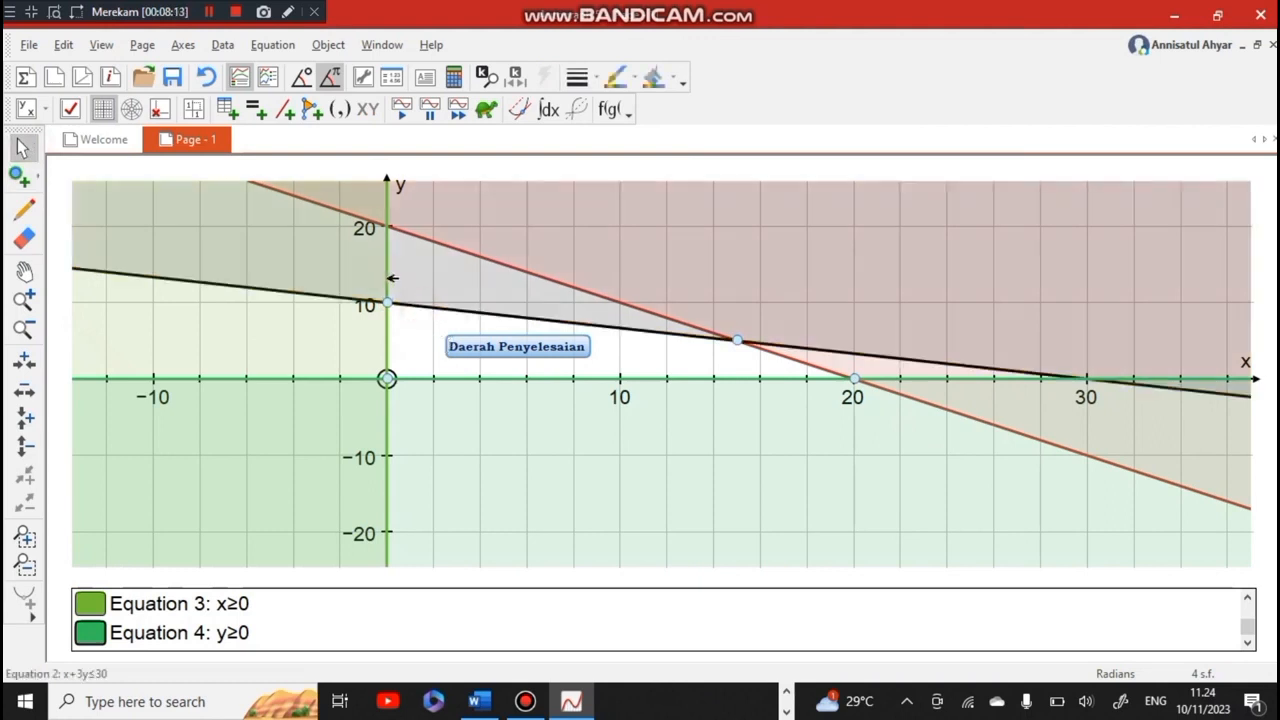
pyautogui.click(389, 284)
pyautogui.click(388, 302)
pyautogui.rightClick(388, 302)
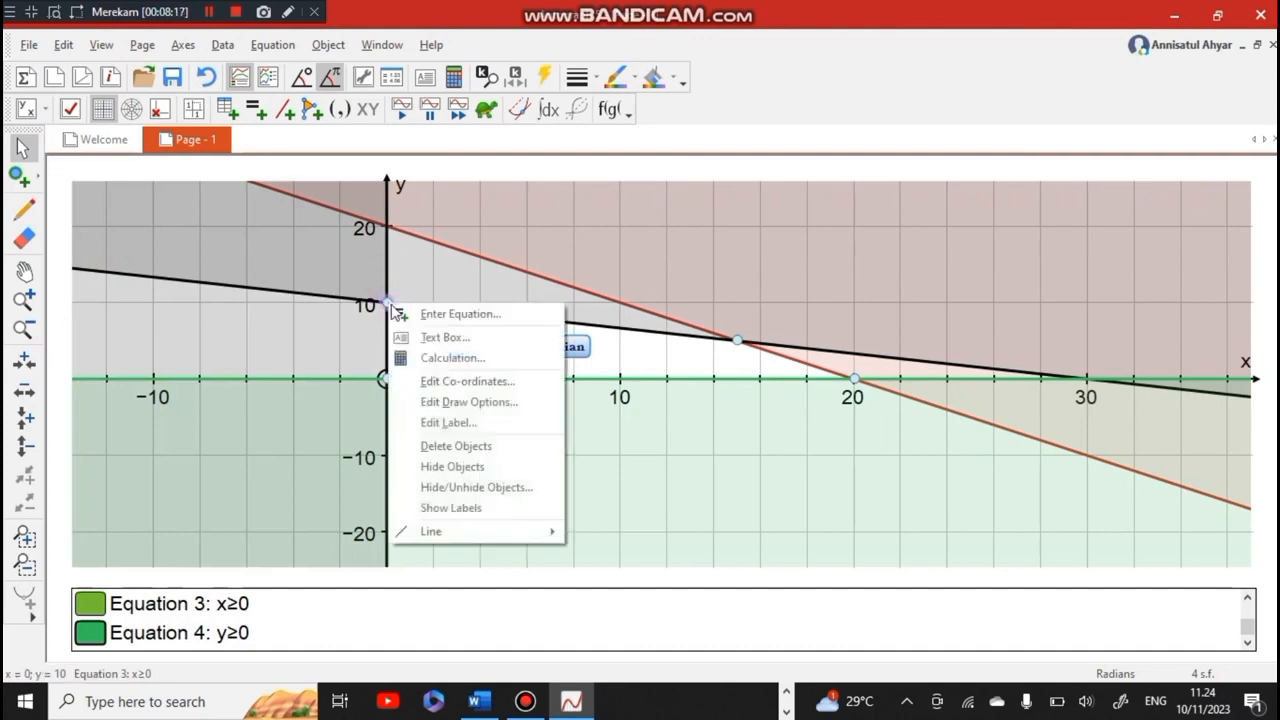
pyautogui.click(433, 338)
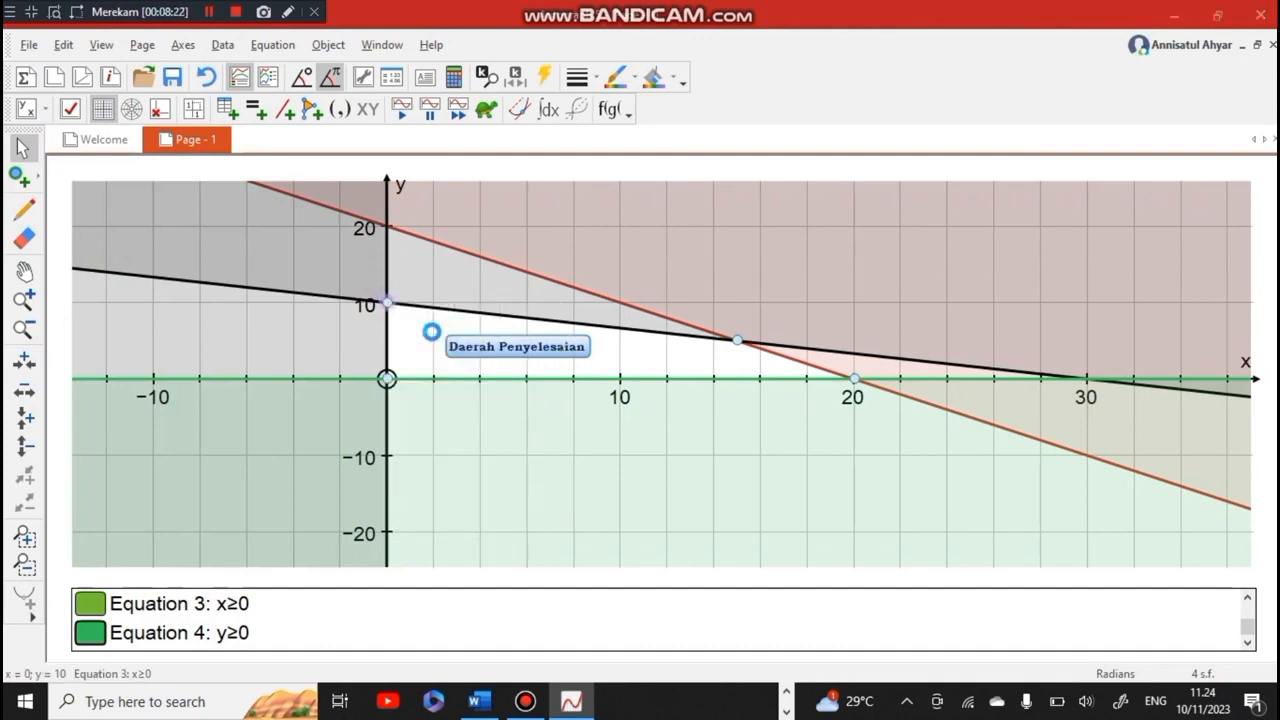
pyautogui.click(67, 92)
pyautogui.press('BackSpace')
pyautogui.press('BackSpace')
pyautogui.press('BackSpace')
pyautogui.press('BackSpace')
pyautogui.press('BackSpace')
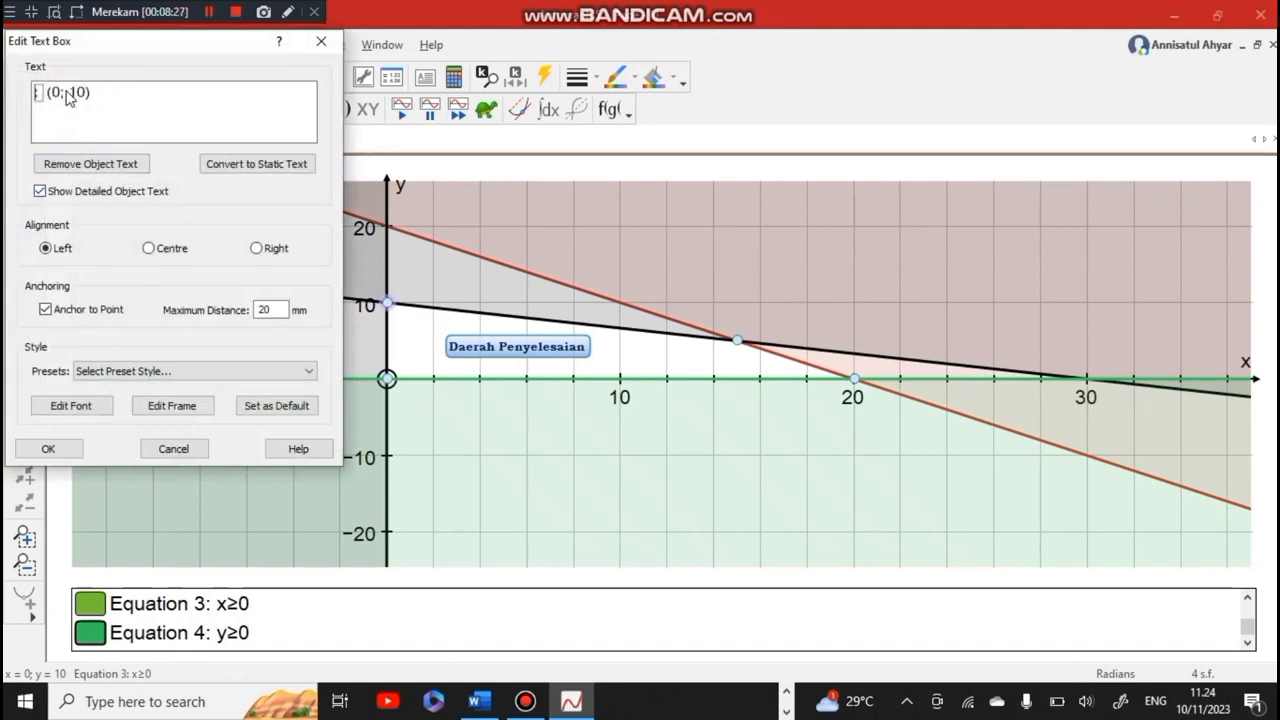
pyautogui.write('A')
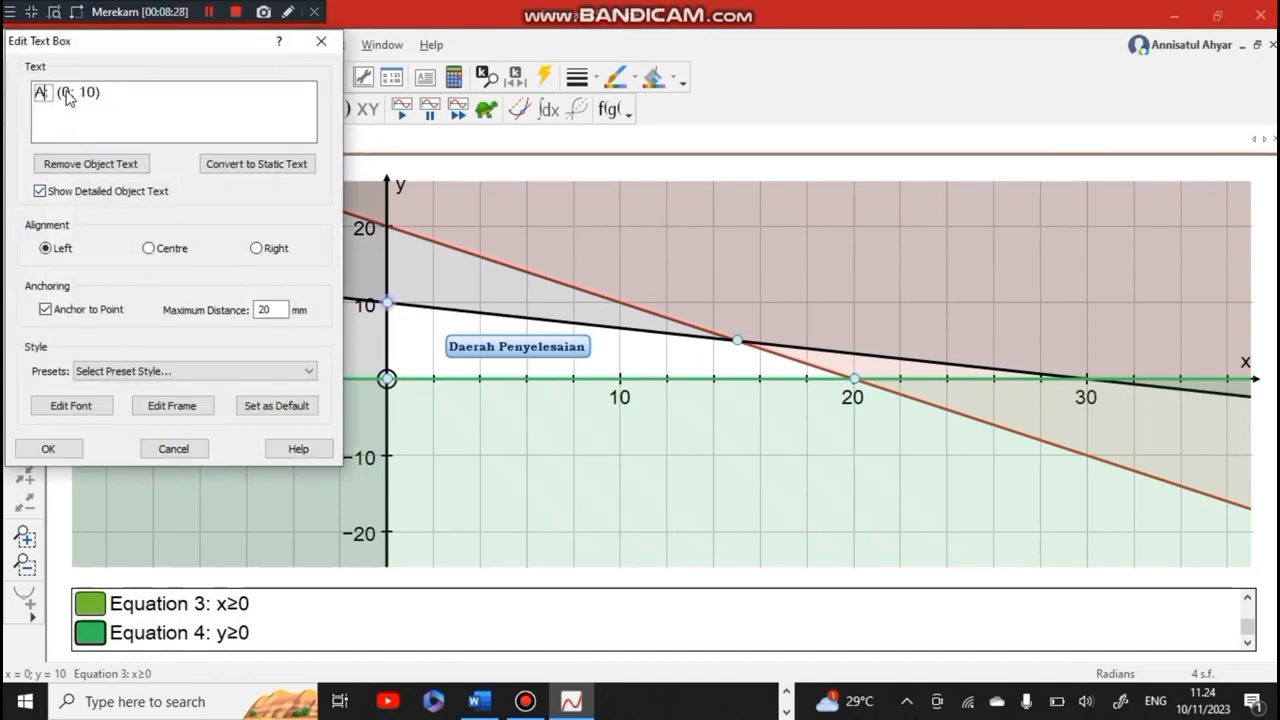
pyautogui.click(57, 449)
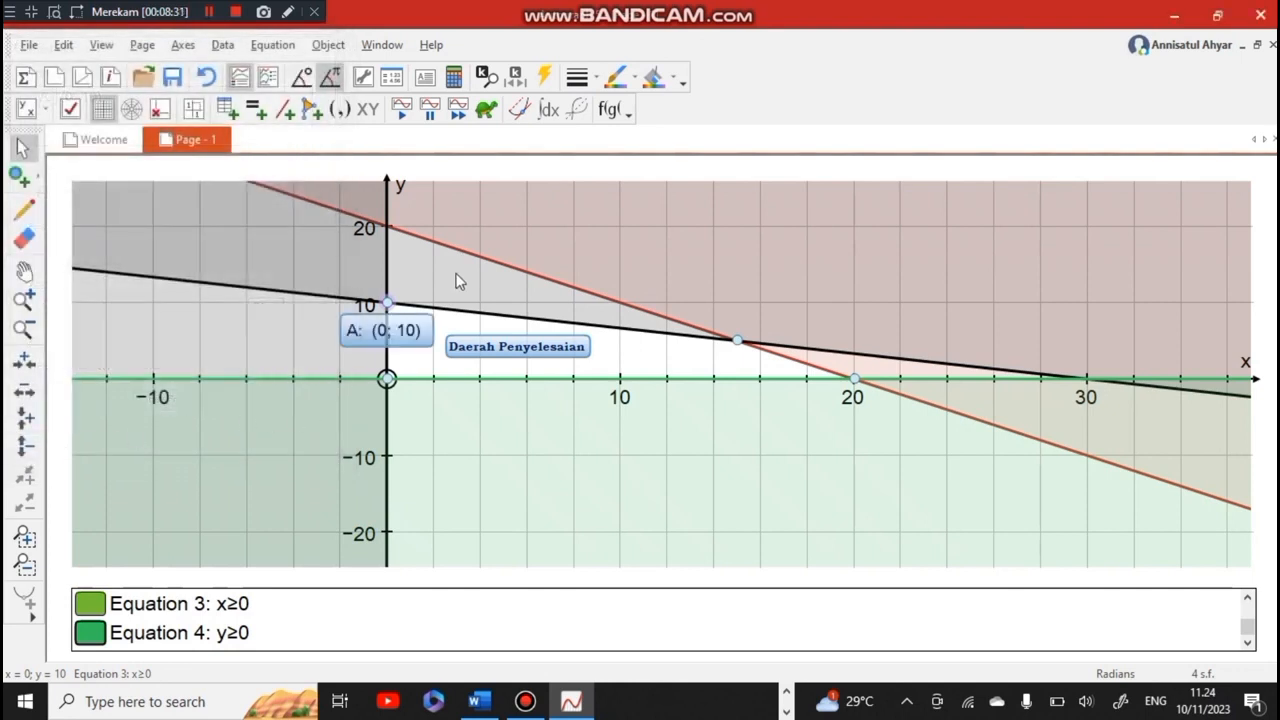
pyautogui.moveTo(413, 331); pyautogui.dragTo(389, 302)
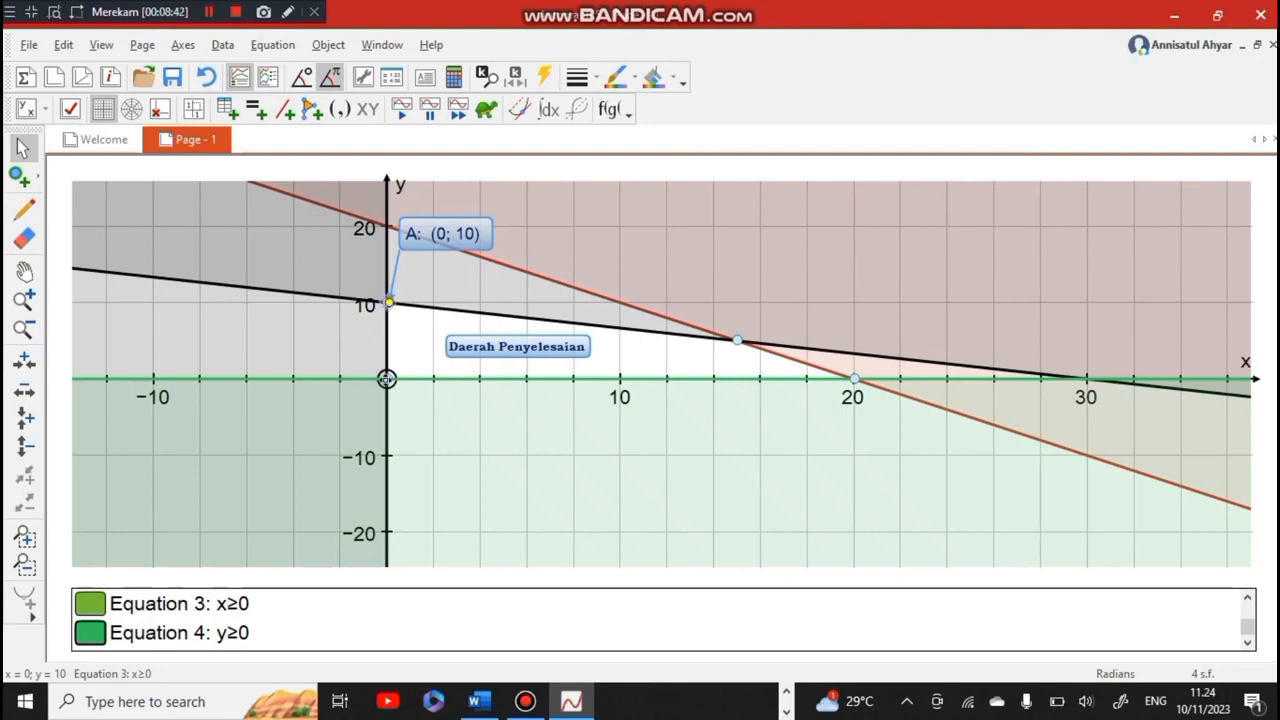
pyautogui.click(437, 407)
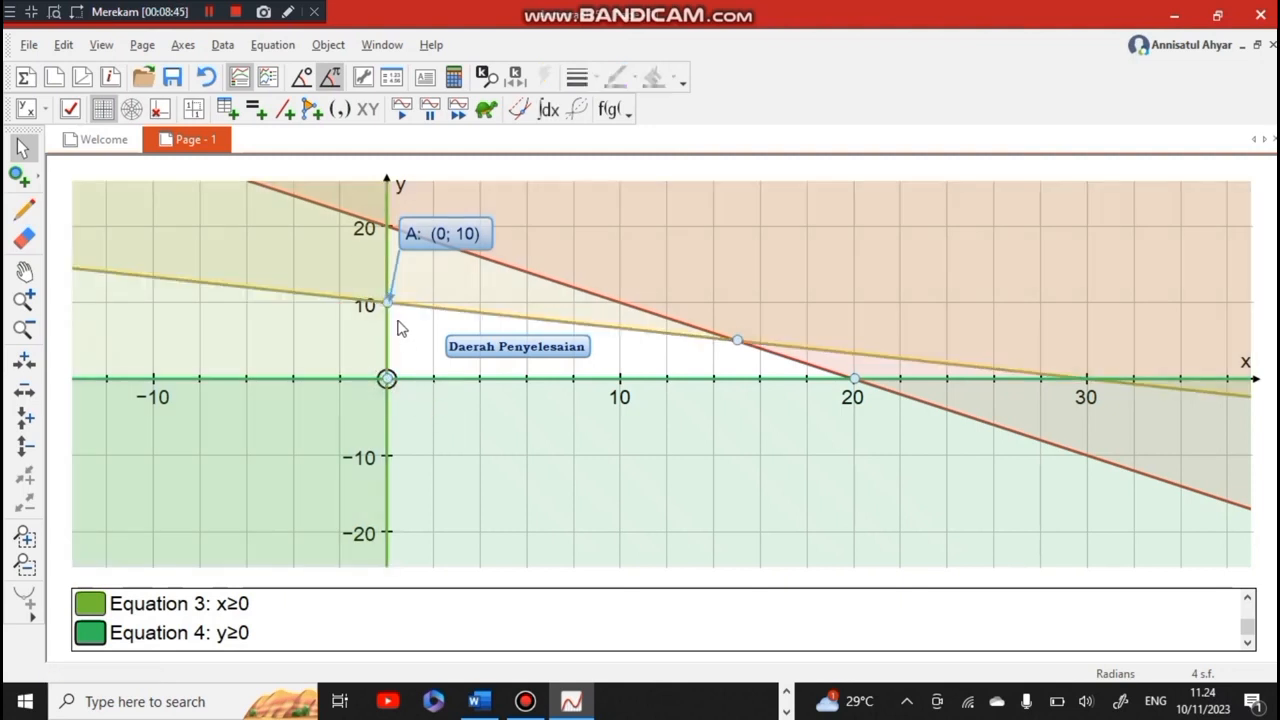
# Label the corner point at the origin with a text box named B, place the callout below it, and clear the line selections
pyautogui.click(420, 380)
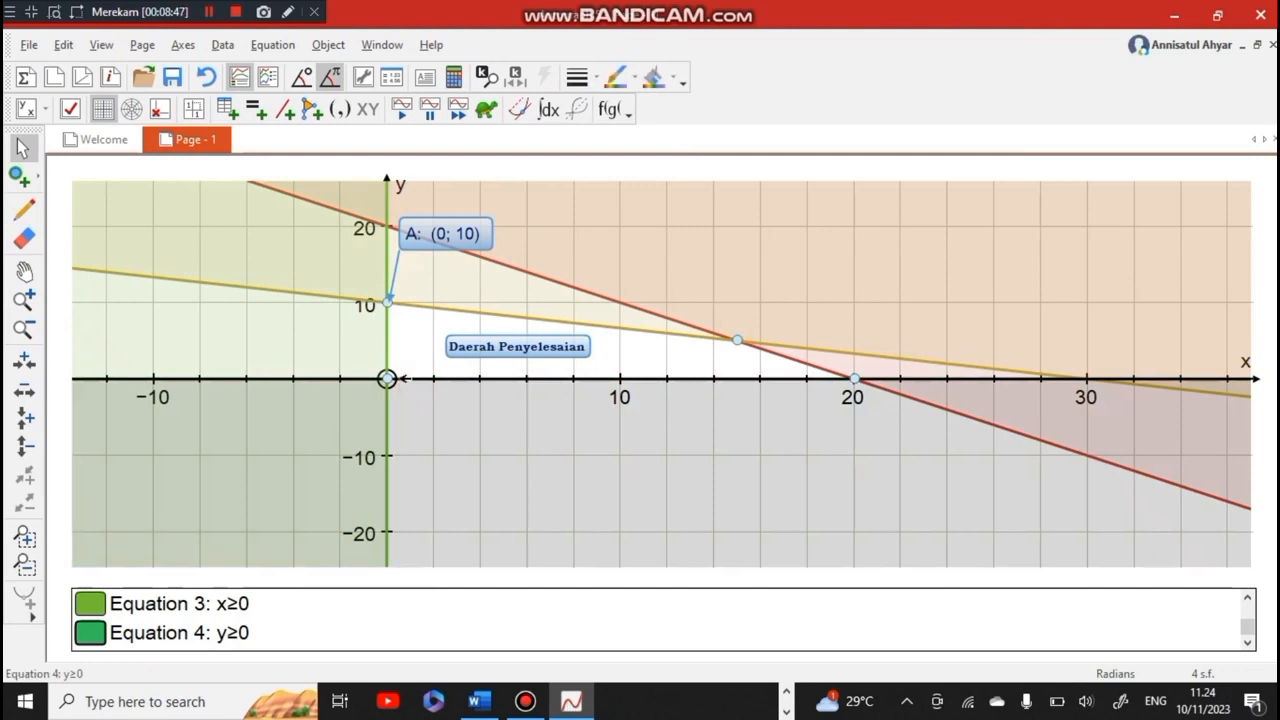
pyautogui.click(386, 378)
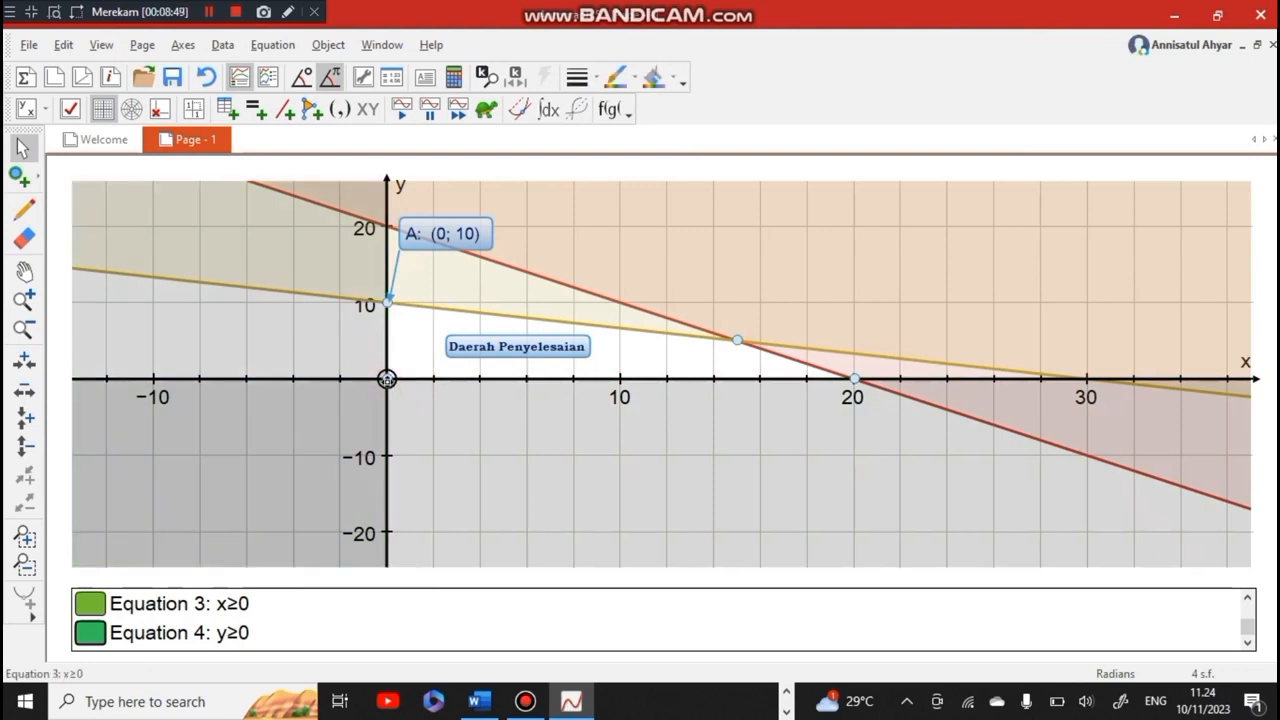
pyautogui.rightClick(386, 379)
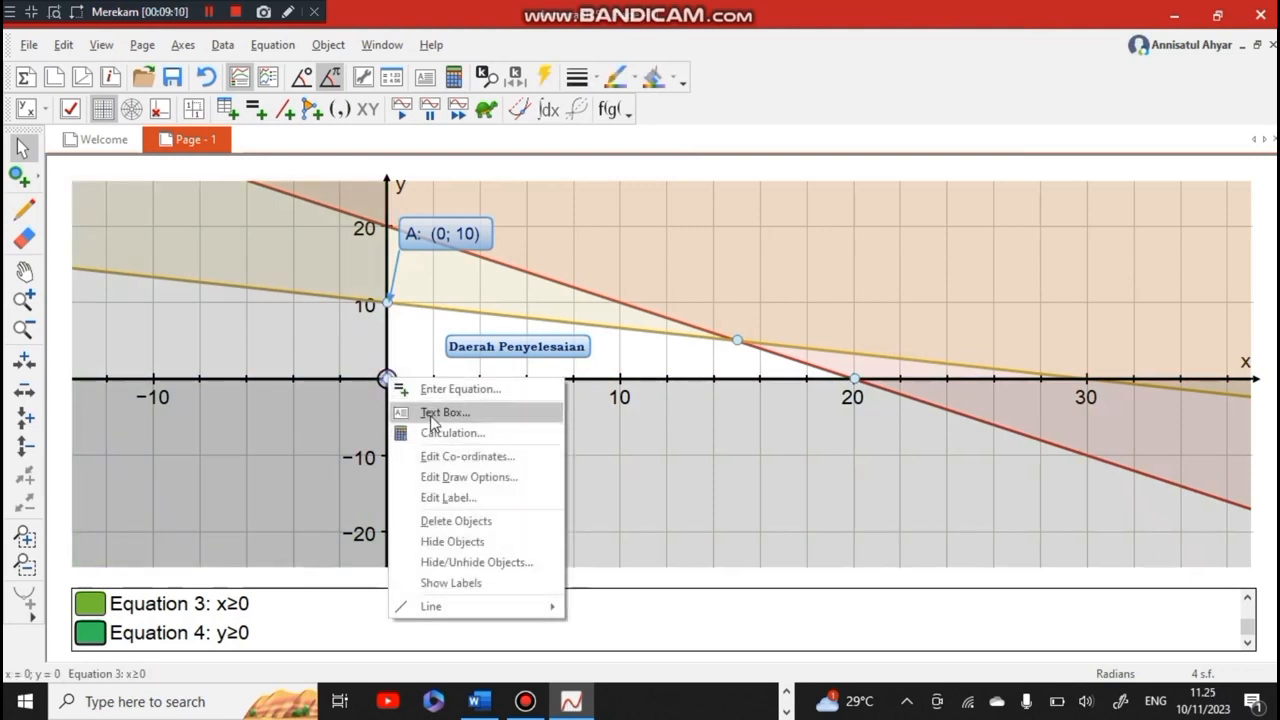
pyautogui.click(429, 415)
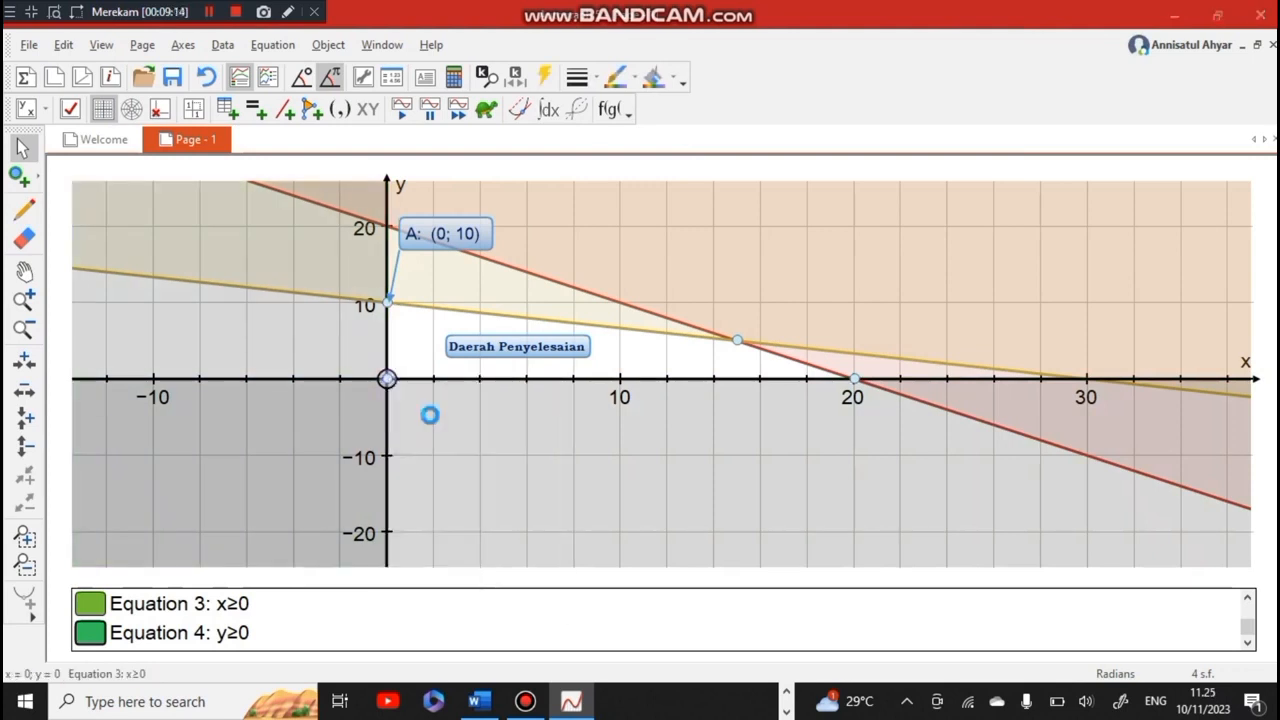
pyautogui.click(66, 96)
pyautogui.press('BackSpace')
pyautogui.press('BackSpace')
pyautogui.press('BackSpace')
pyautogui.press('BackSpace')
pyautogui.press('BackSpace')
pyautogui.press('BackSpace')
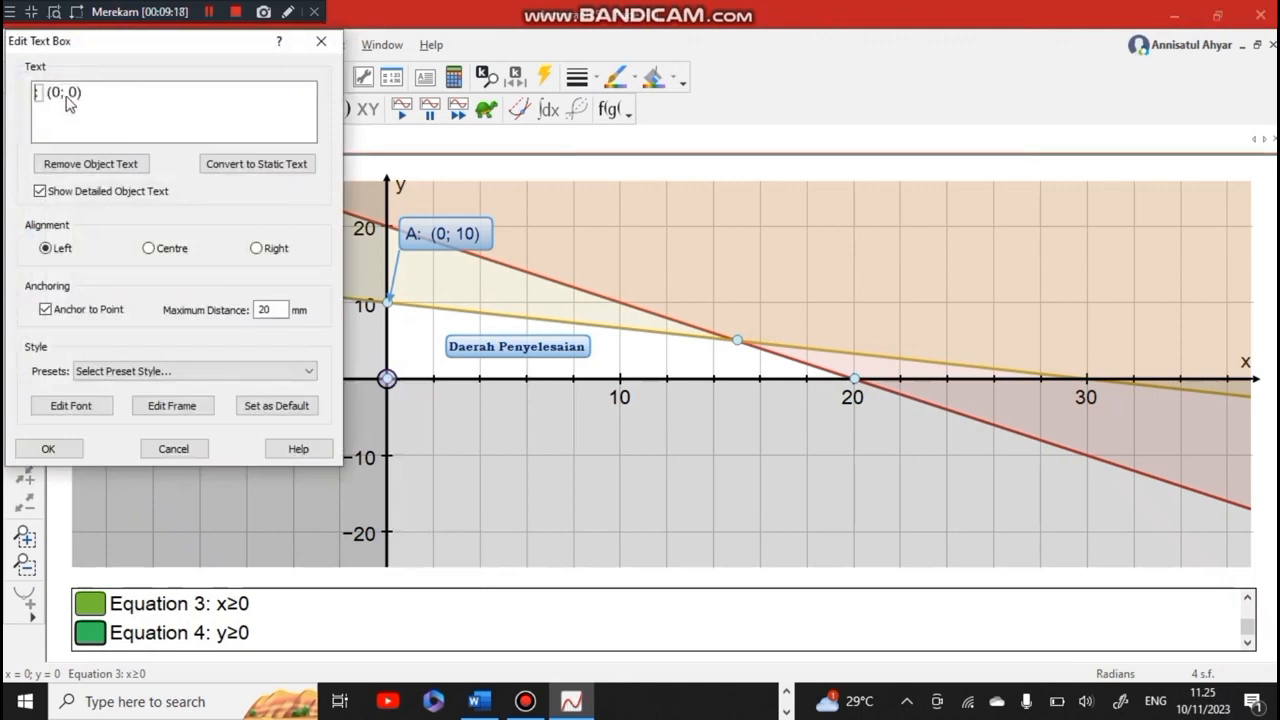
pyautogui.write('B:')
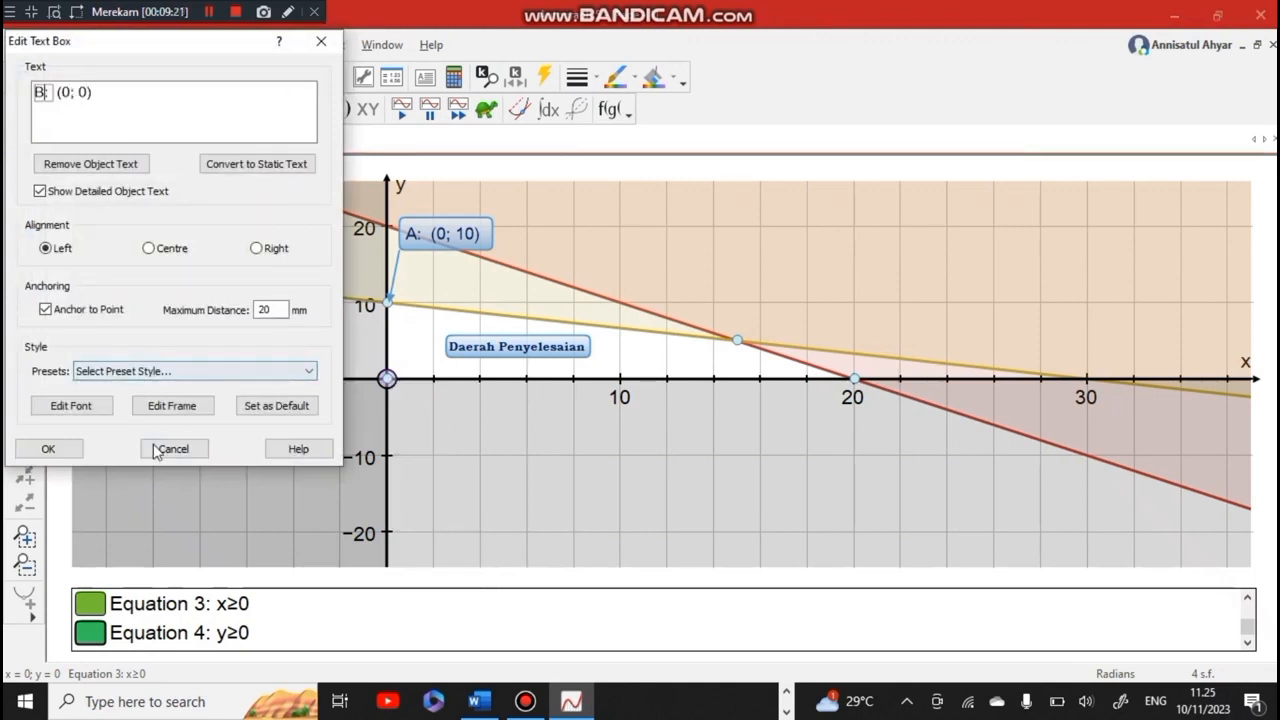
pyautogui.click(48, 449)
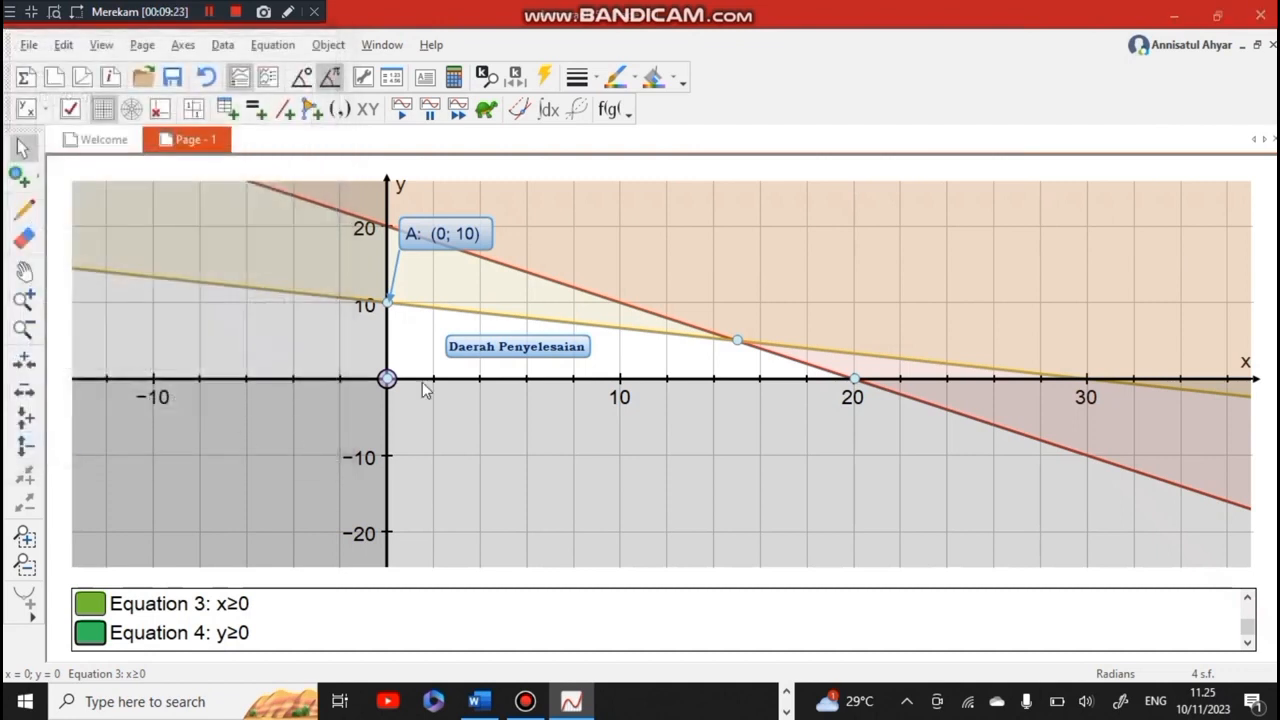
pyautogui.moveTo(427, 421); pyautogui.dragTo(487, 435)
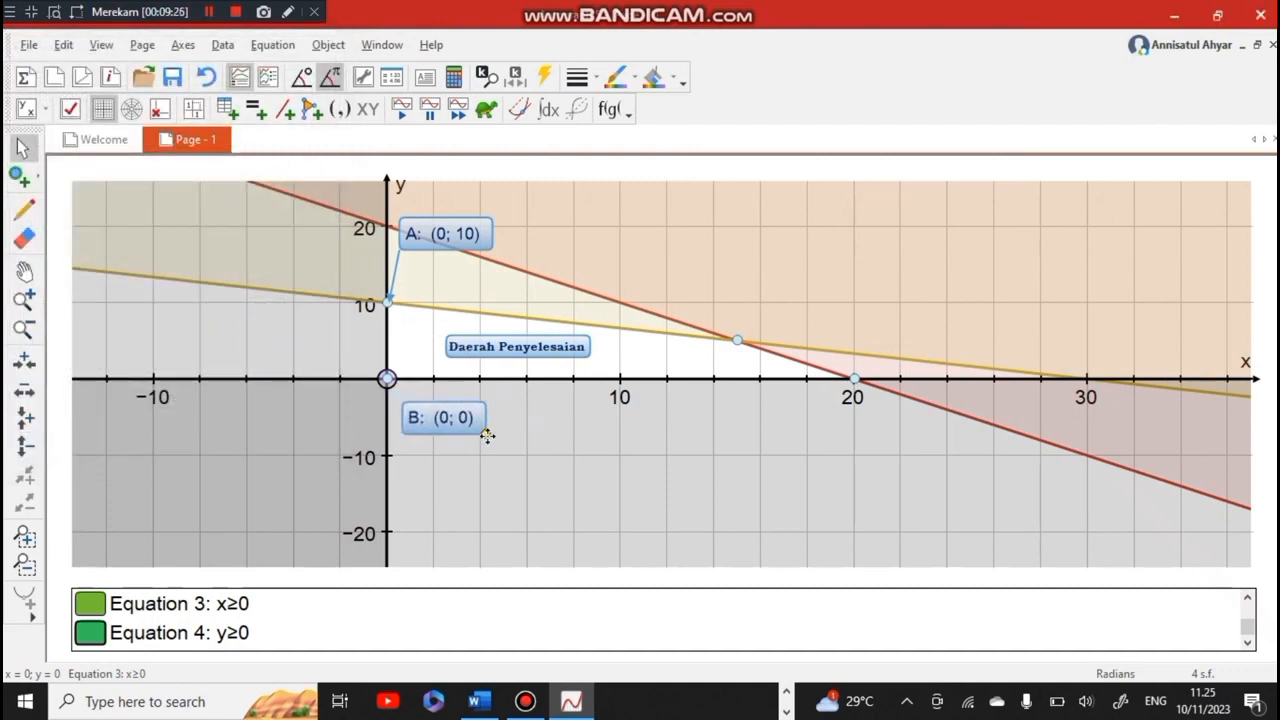
pyautogui.click(387, 379)
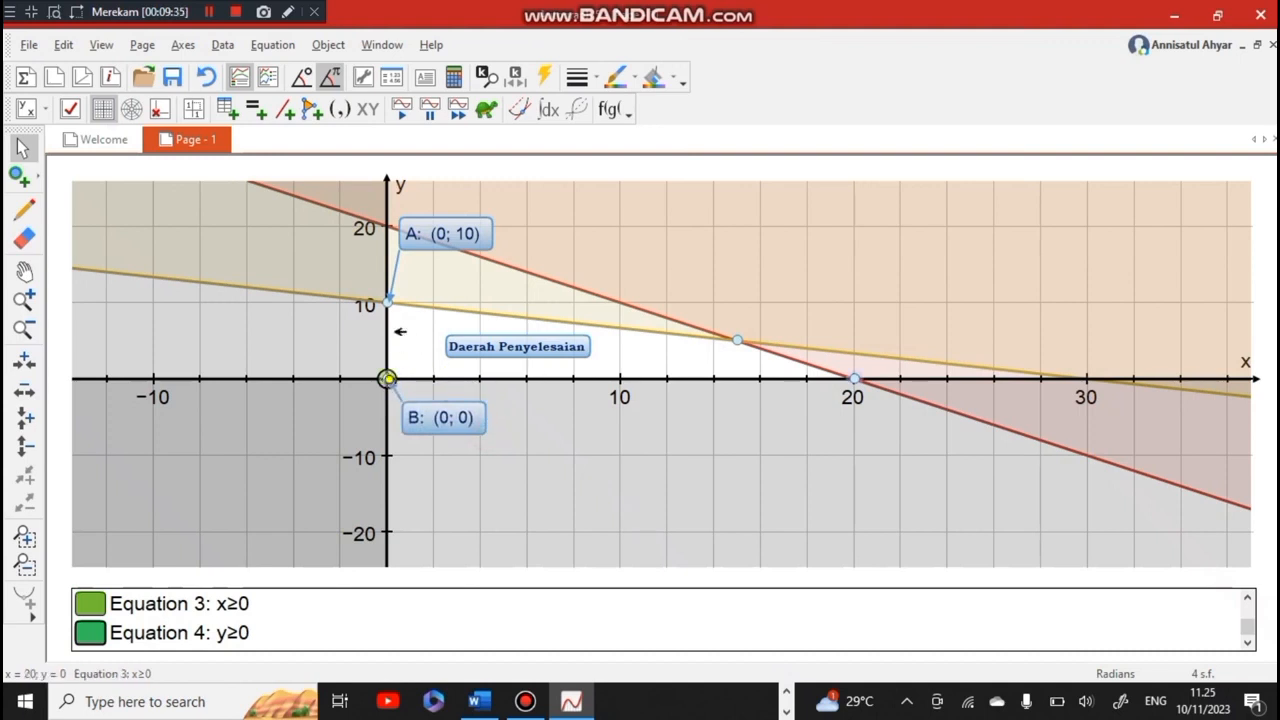
pyautogui.click(386, 377)
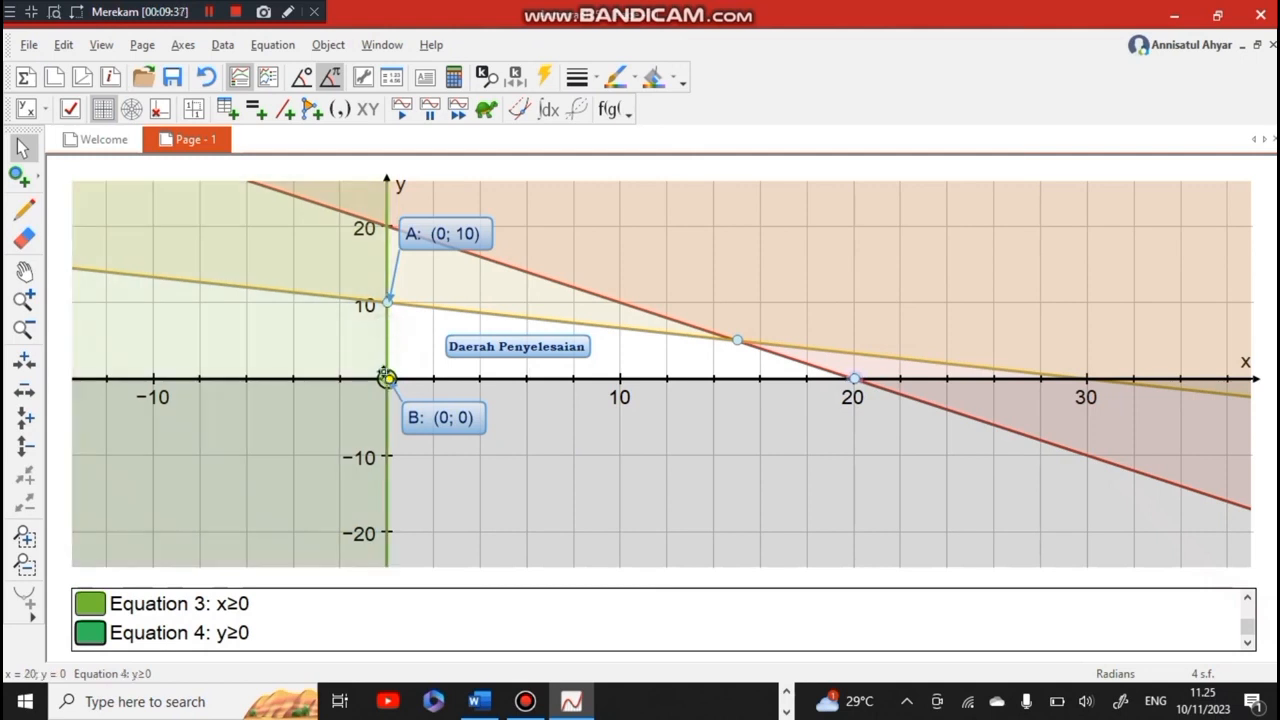
pyautogui.click(433, 380)
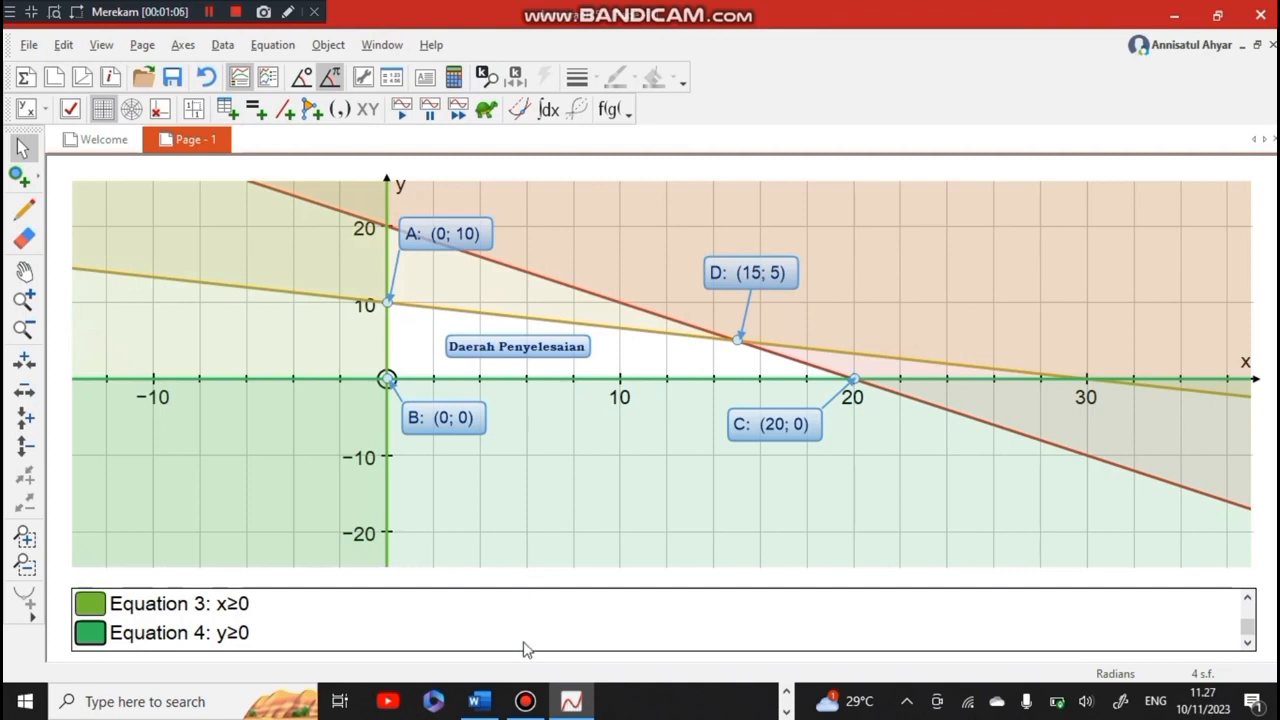
# Check the objective function in the Word document, return to Autograph and enter 3x+5y=z as a new equation
pyautogui.click(478, 703)
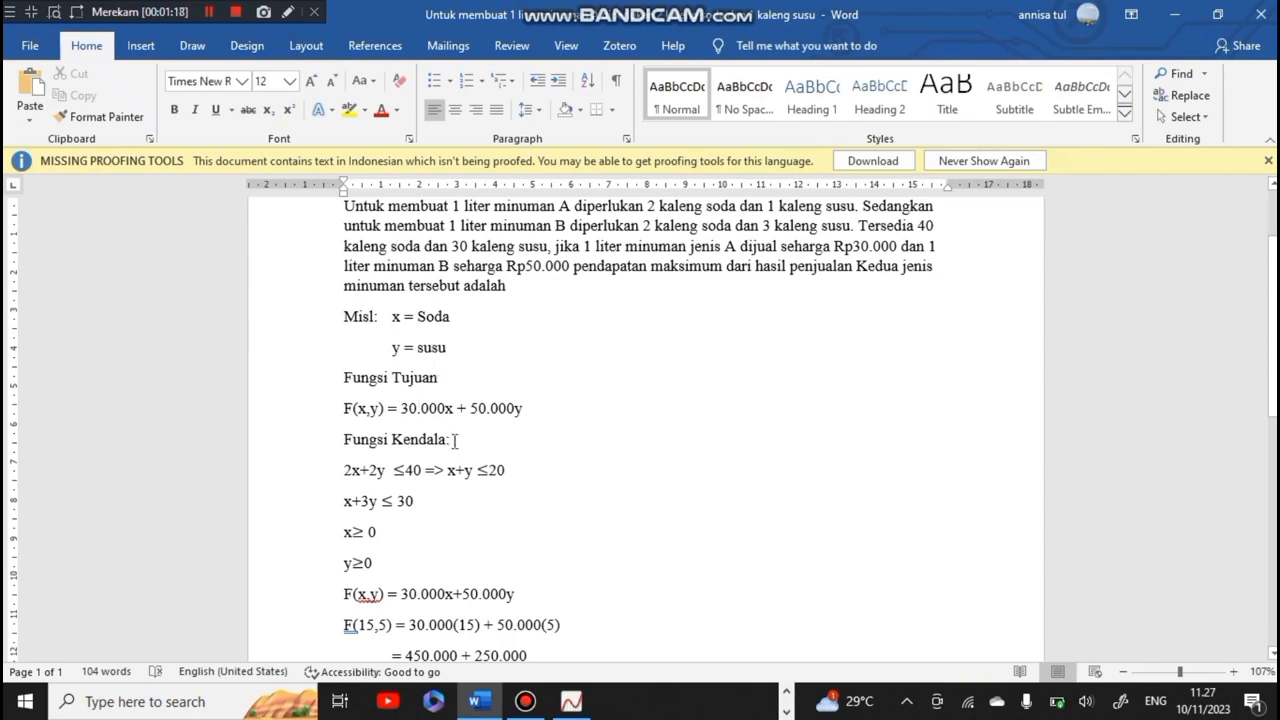
pyautogui.click(571, 700)
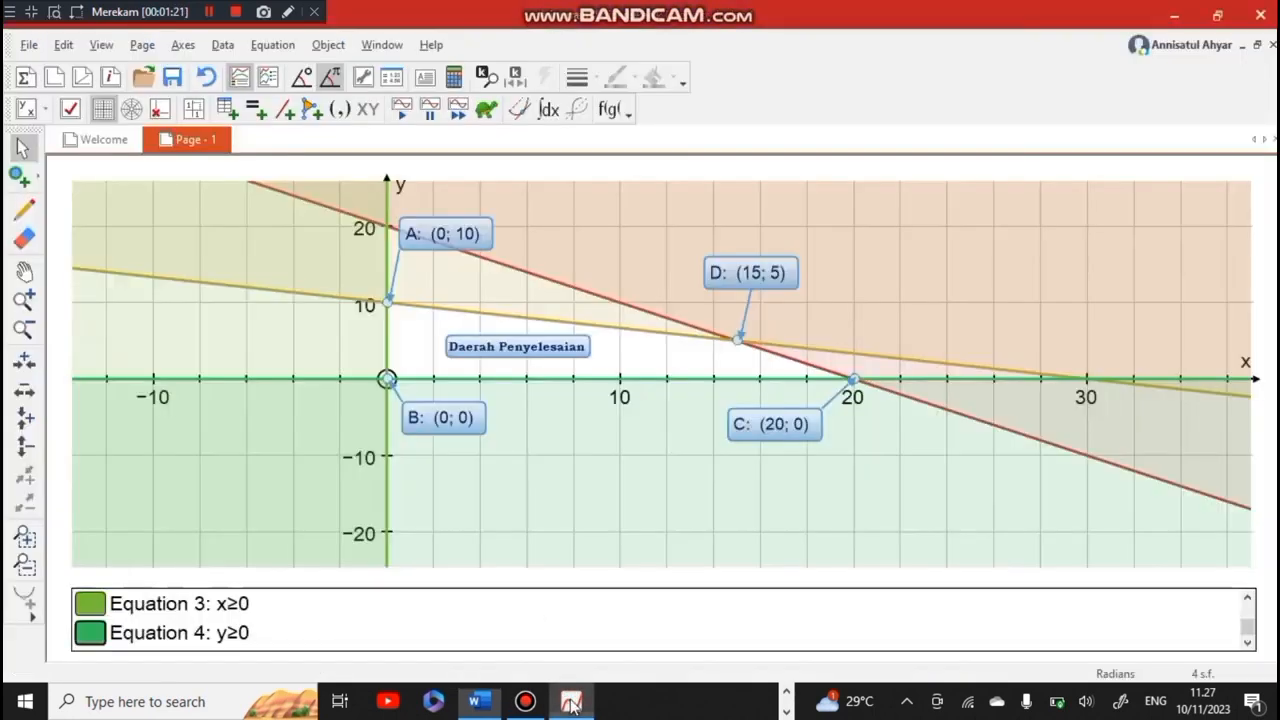
pyautogui.click(272, 45)
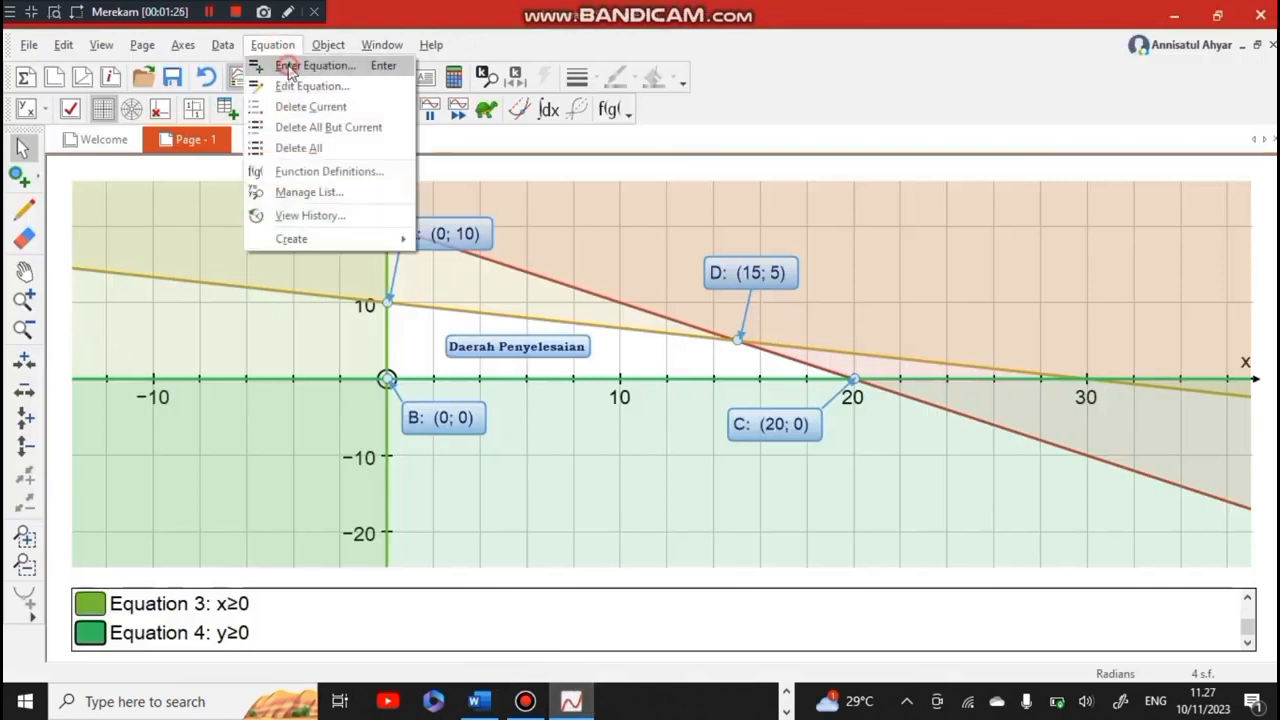
pyautogui.click(286, 65)
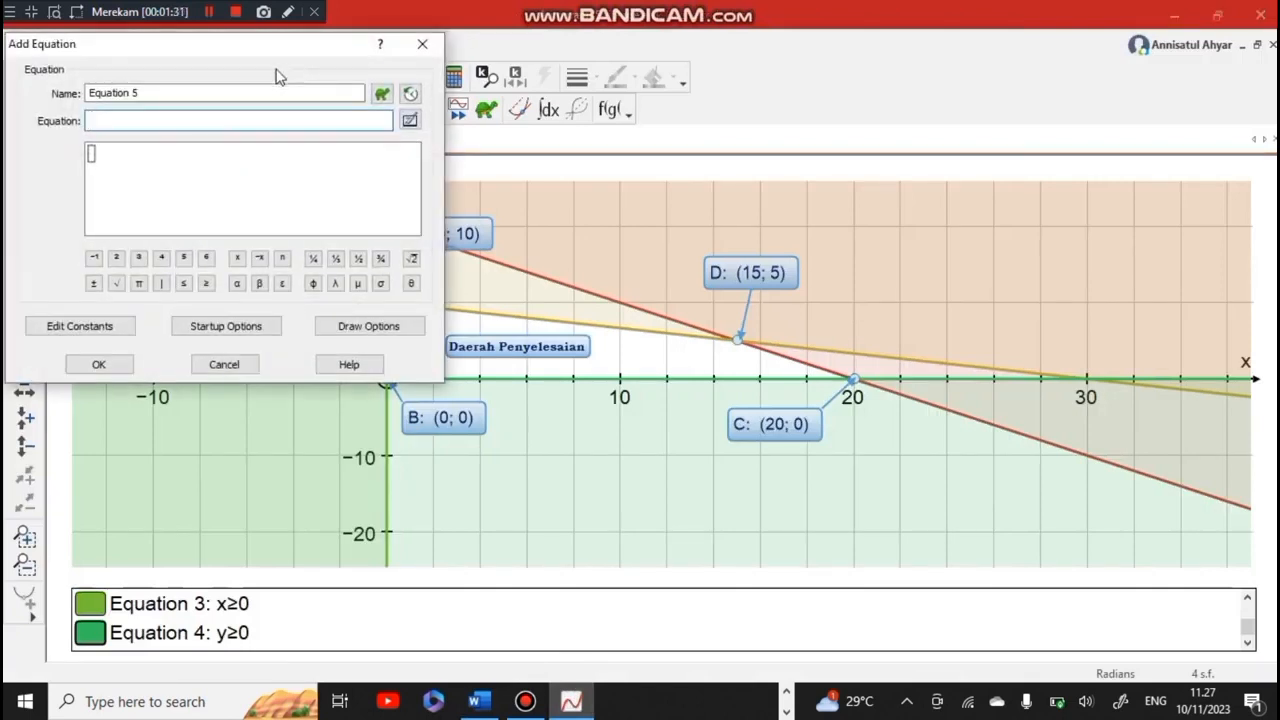
pyautogui.write('3x+5y')
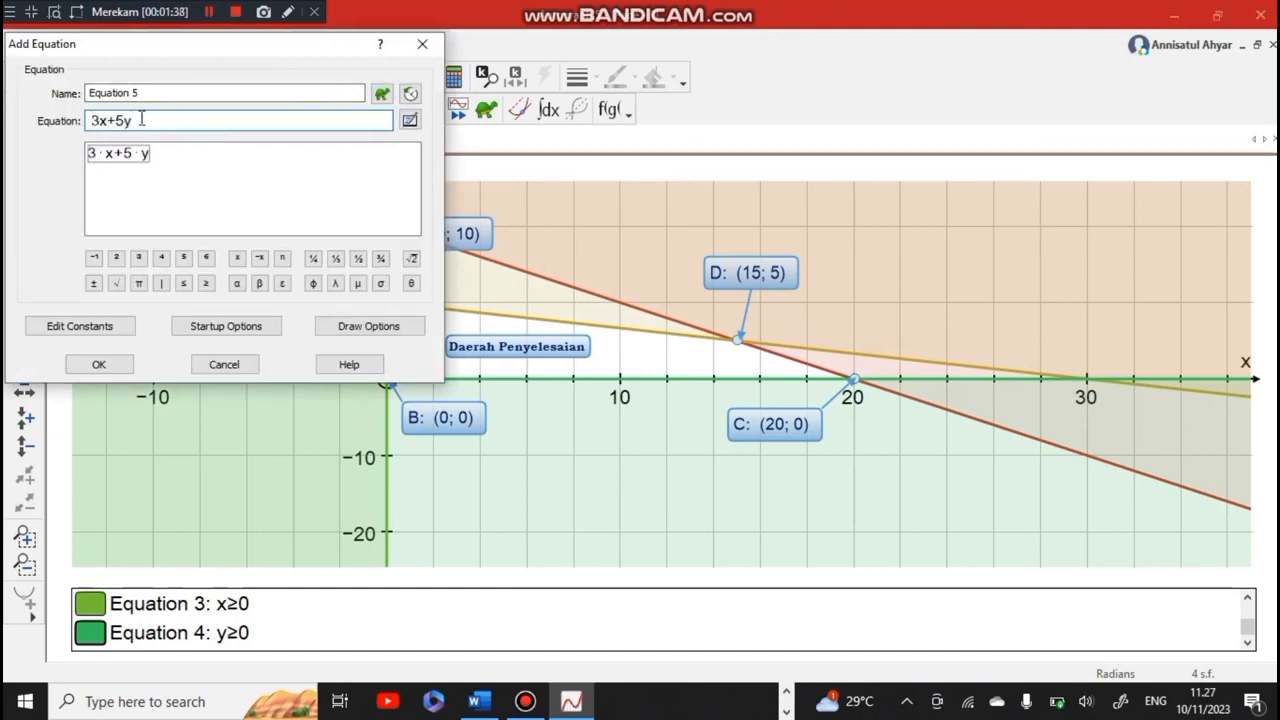
pyautogui.write('=z')
# Format the new equation's line as dotted, 3 pt thick and black, and plot it on the graph
pyautogui.click(344, 325)
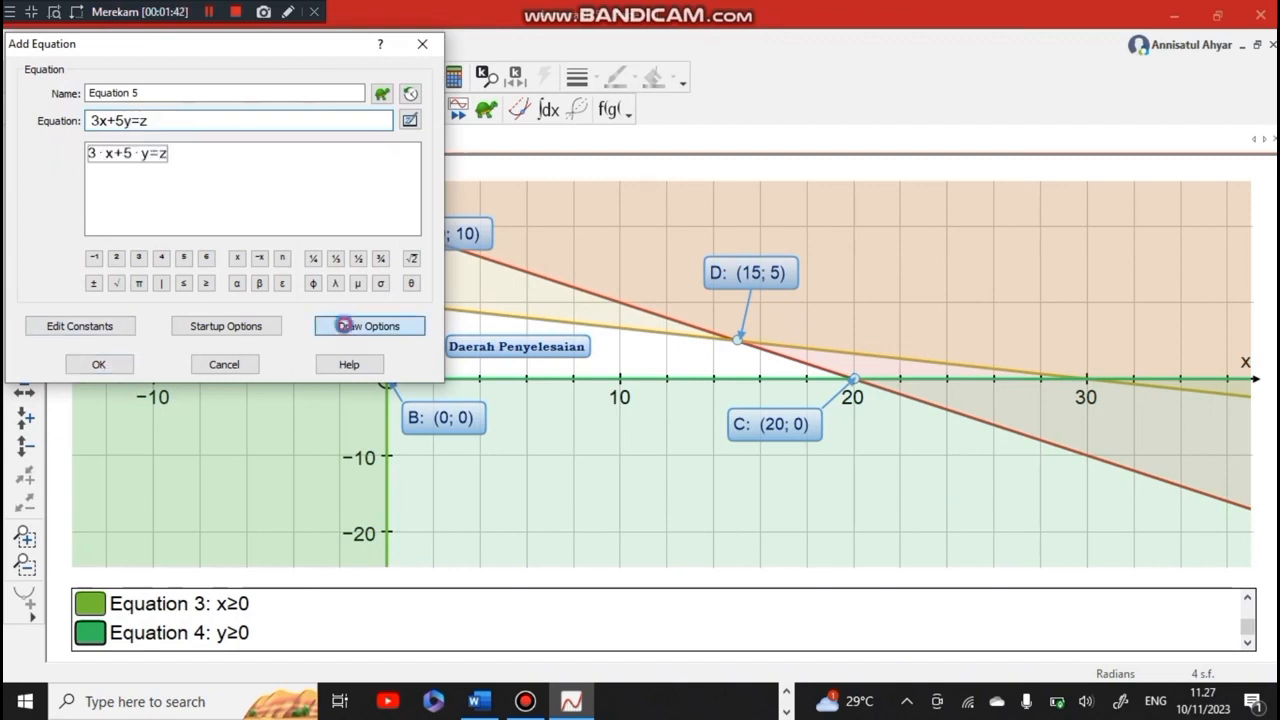
pyautogui.click(201, 153)
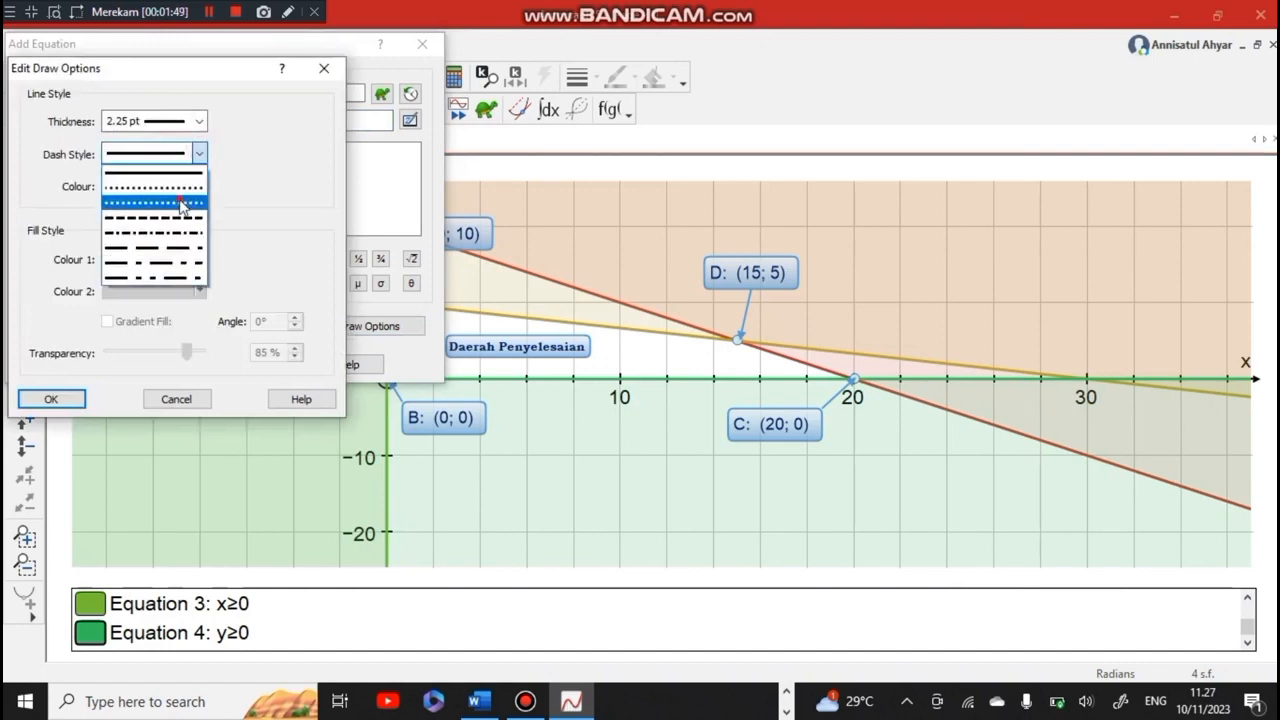
pyautogui.click(181, 203)
pyautogui.click(200, 121)
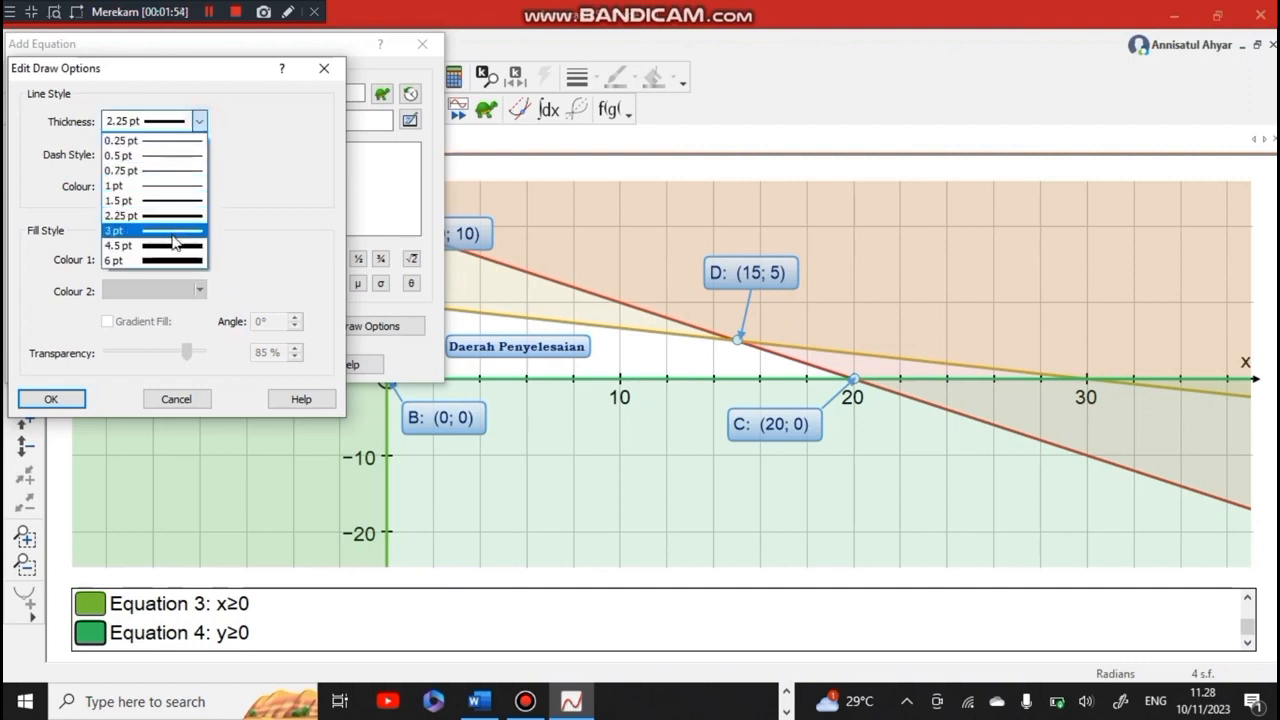
pyautogui.click(177, 233)
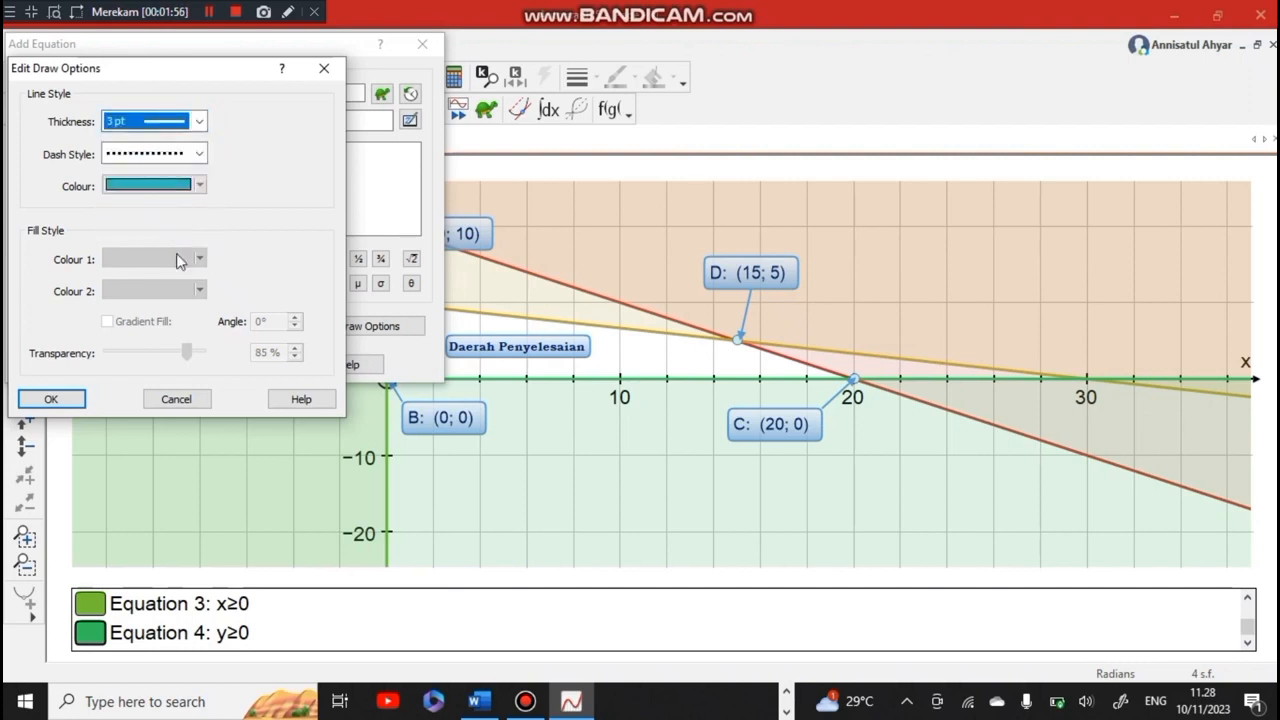
pyautogui.click(200, 185)
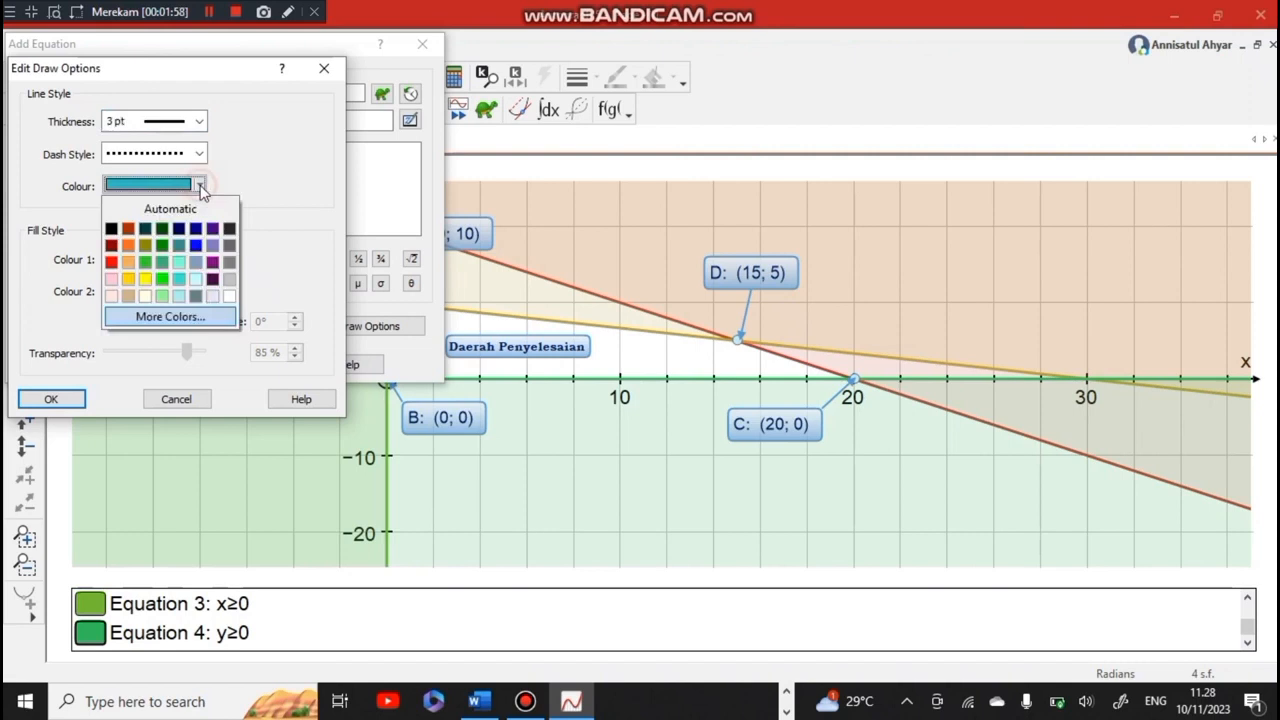
pyautogui.click(111, 231)
pyautogui.click(45, 399)
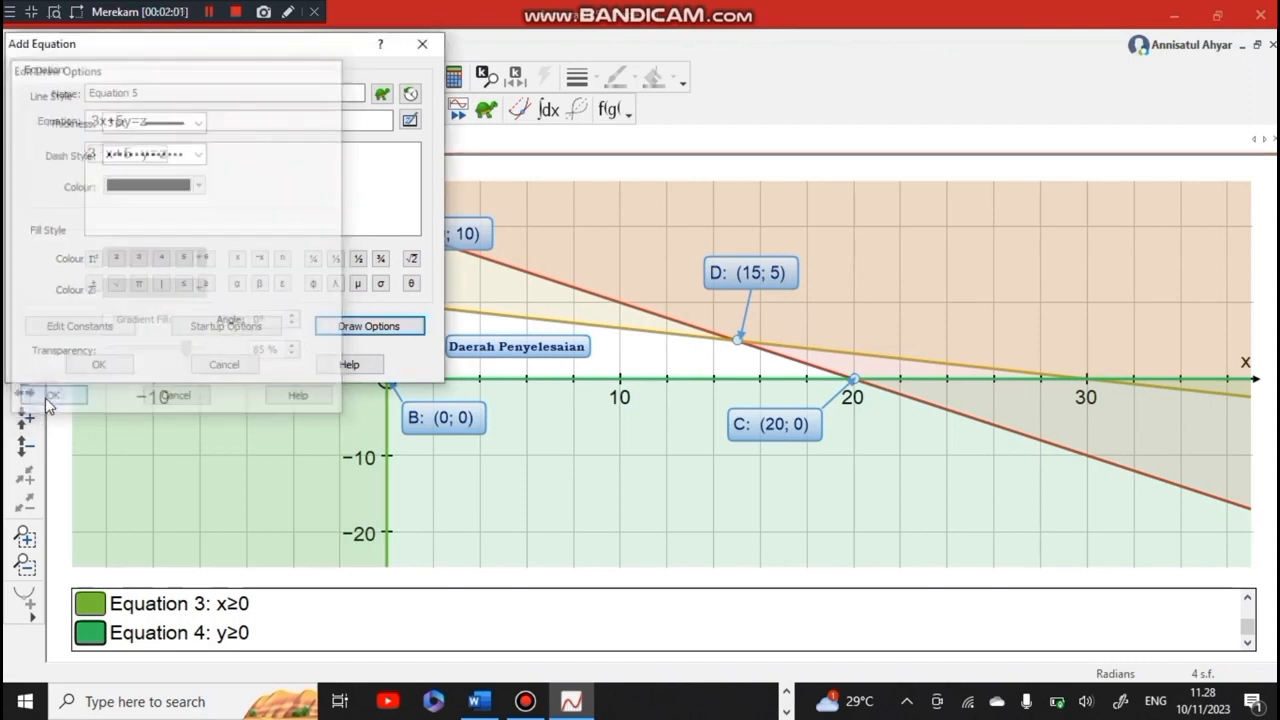
pyautogui.click(99, 362)
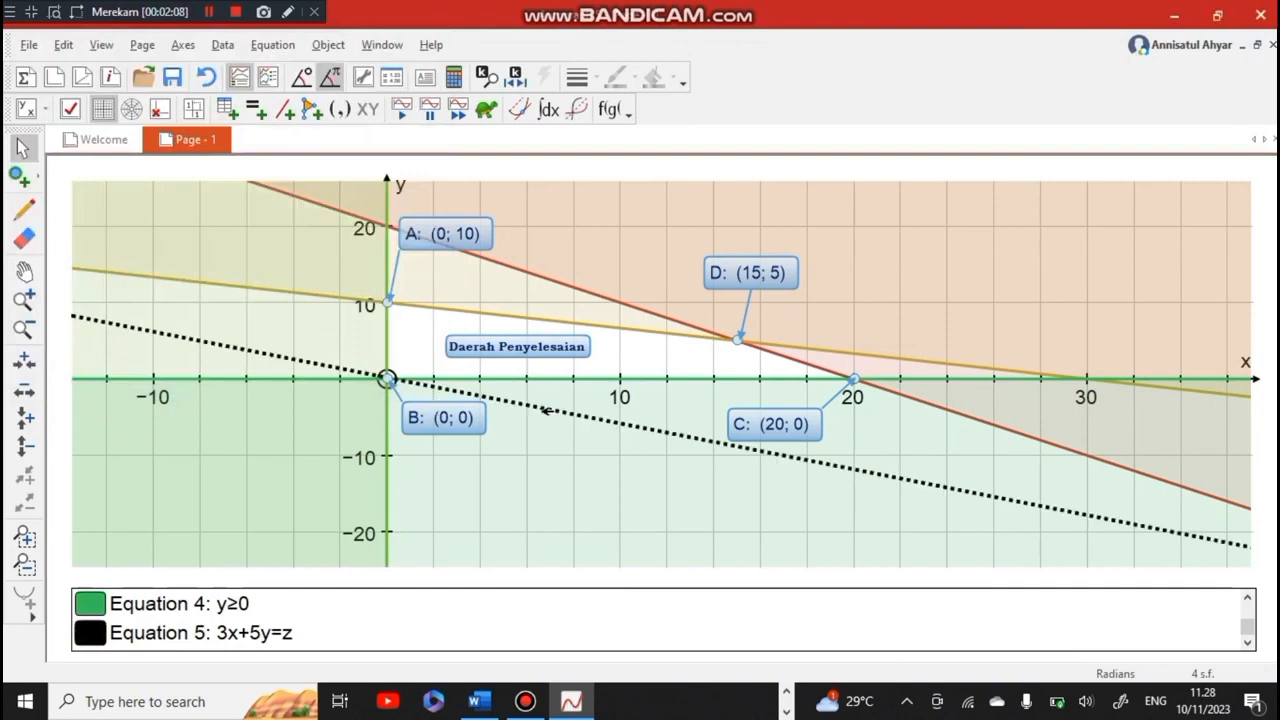
# Set the constant z in the Constant Controller to a repeating animation with start 0, finish 500 and step 2
pyautogui.click(517, 86)
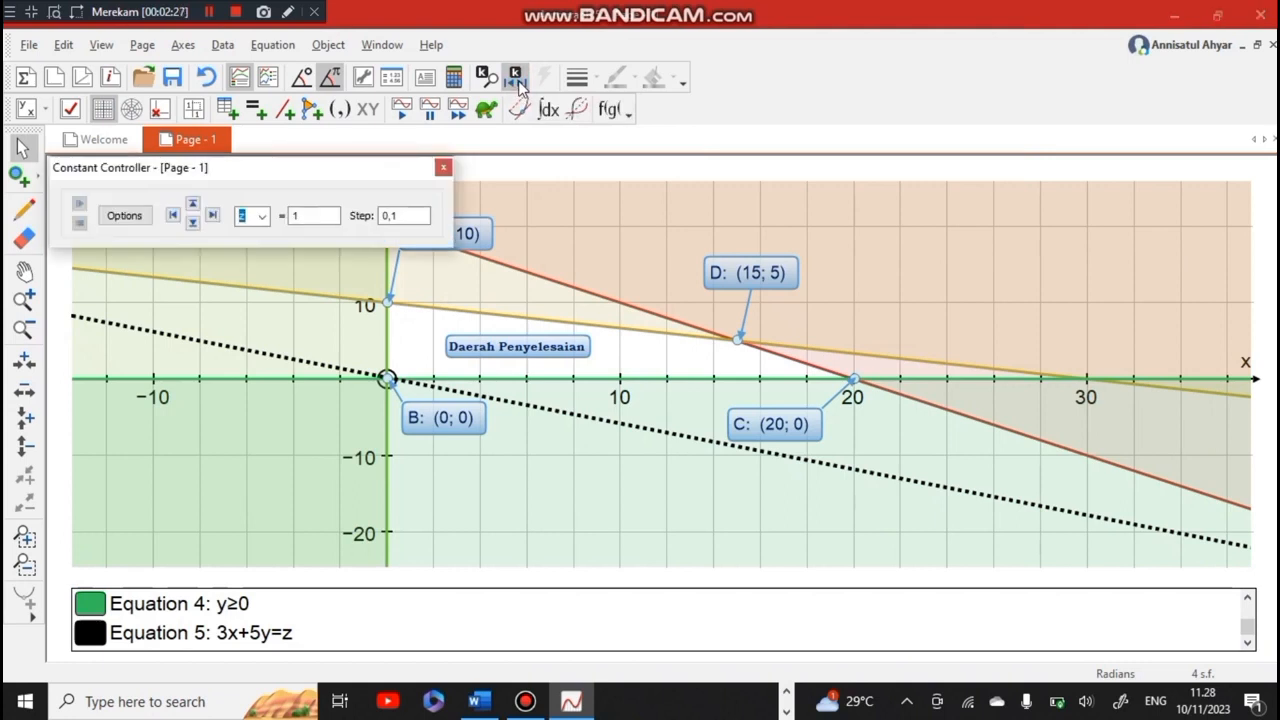
pyautogui.click(128, 215)
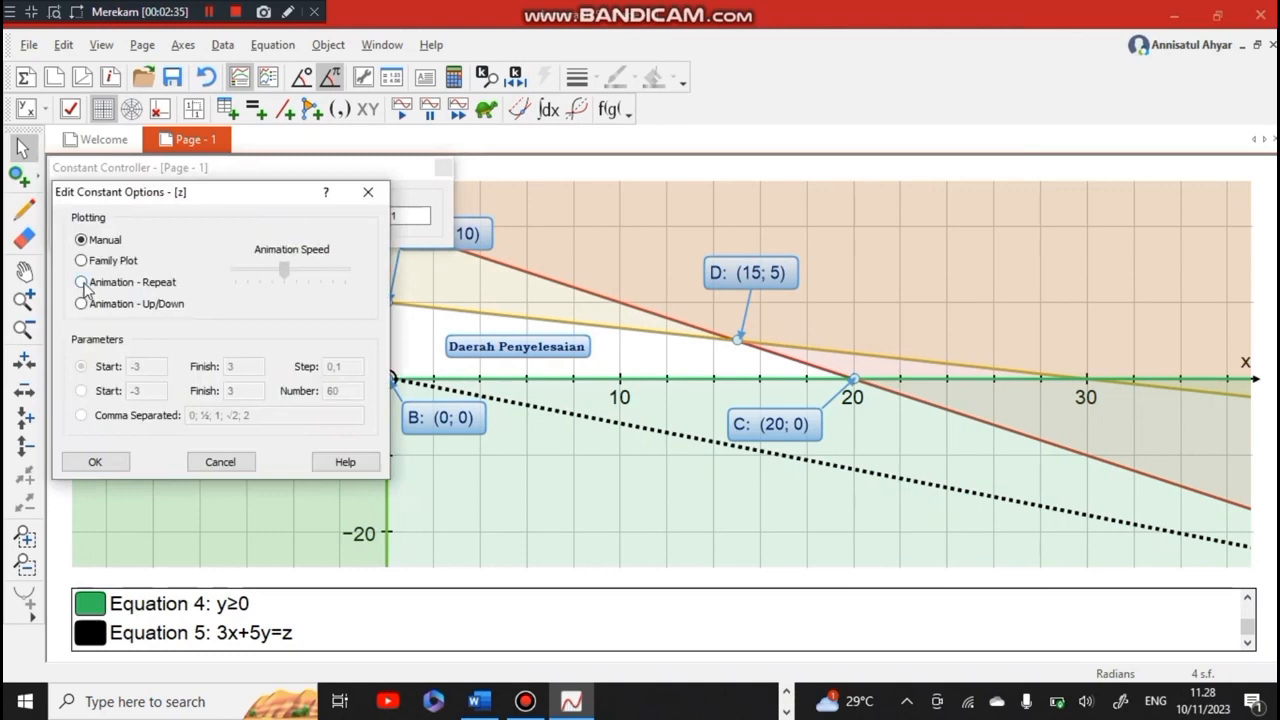
pyautogui.click(83, 284)
pyautogui.click(150, 368)
pyautogui.write('0')
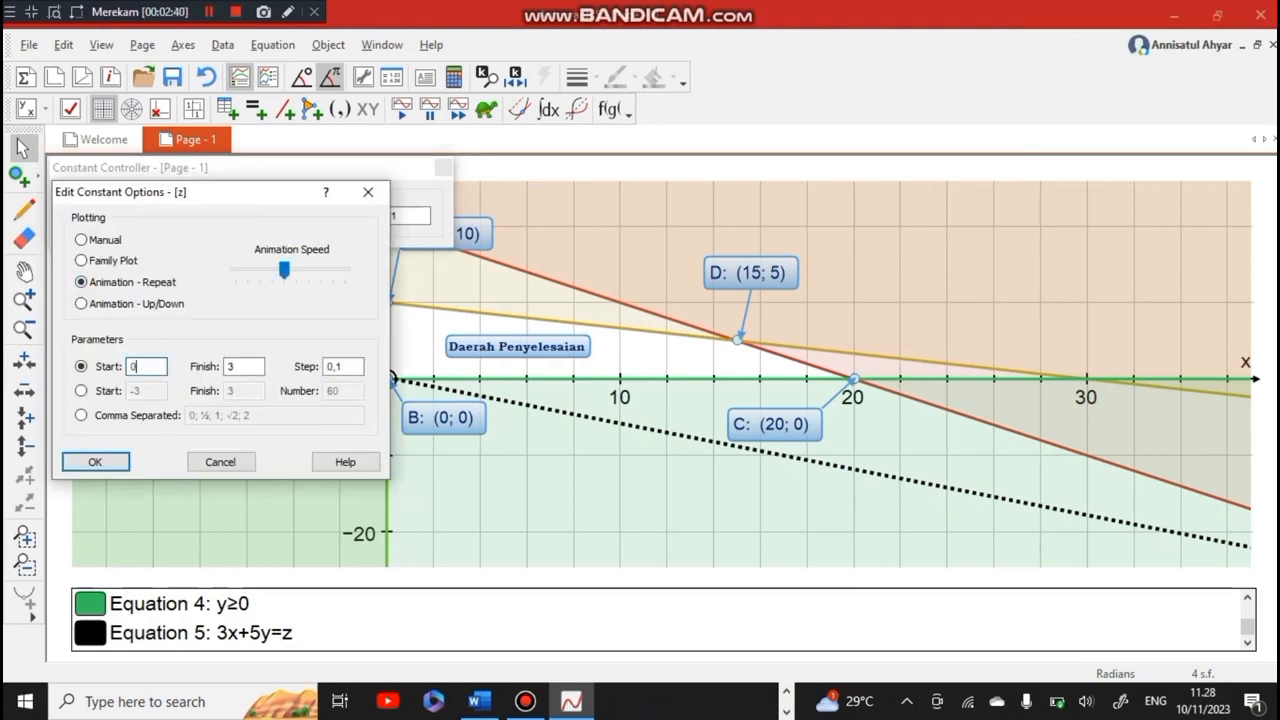
pyautogui.click(246, 367)
pyautogui.write('500')
pyautogui.click(338, 367)
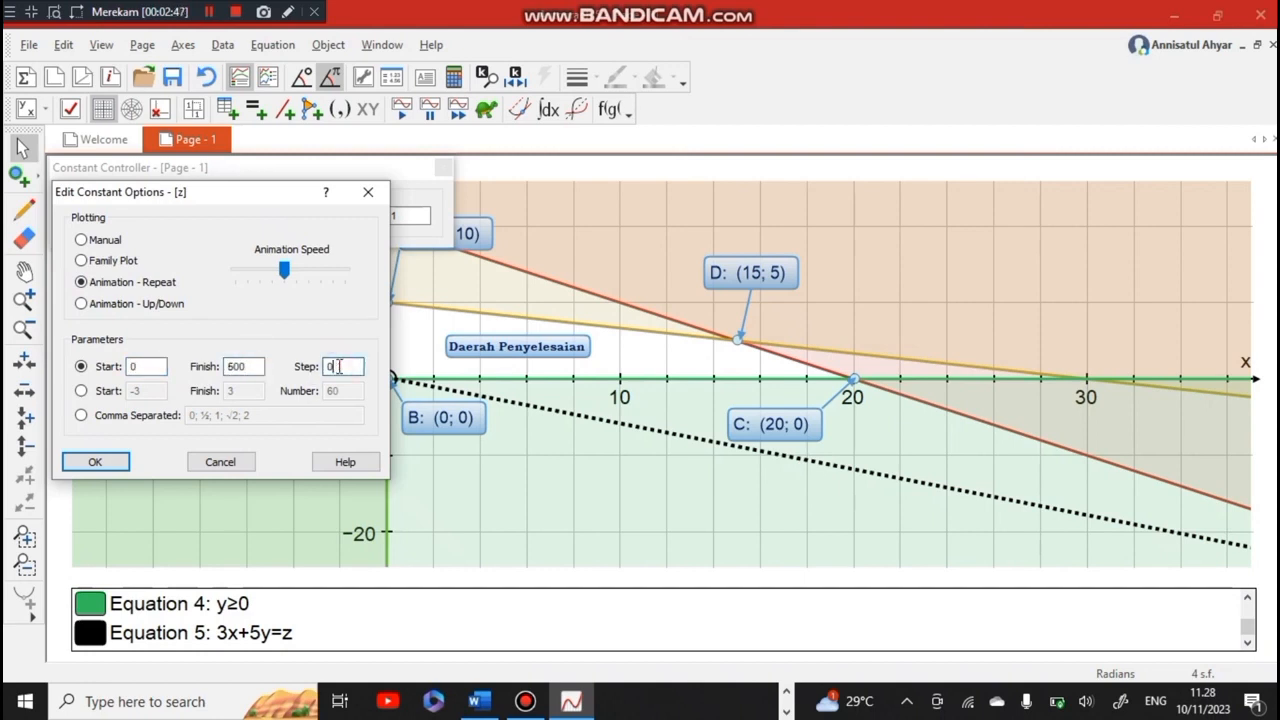
pyautogui.write('2')
pyautogui.click(110, 465)
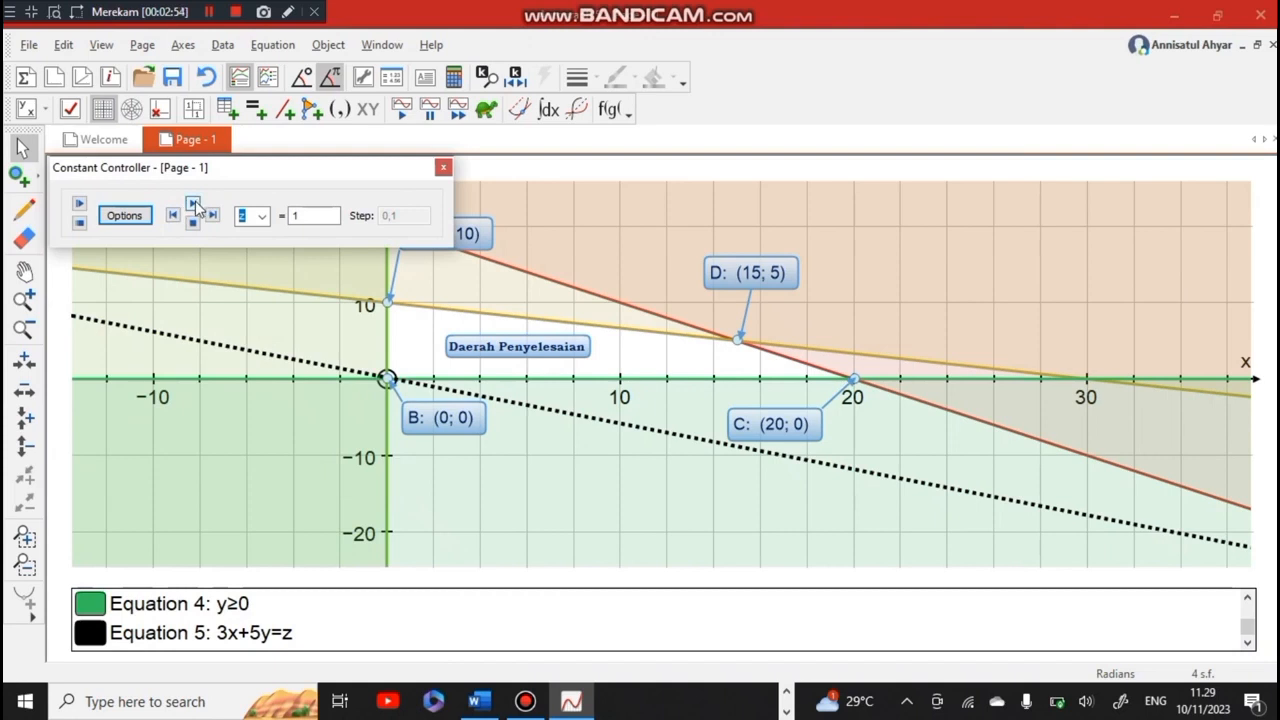
# Run the z animation, move the controller off the graph, and pause at z = 70 where the dotted line meets point D
pyautogui.click(194, 205)
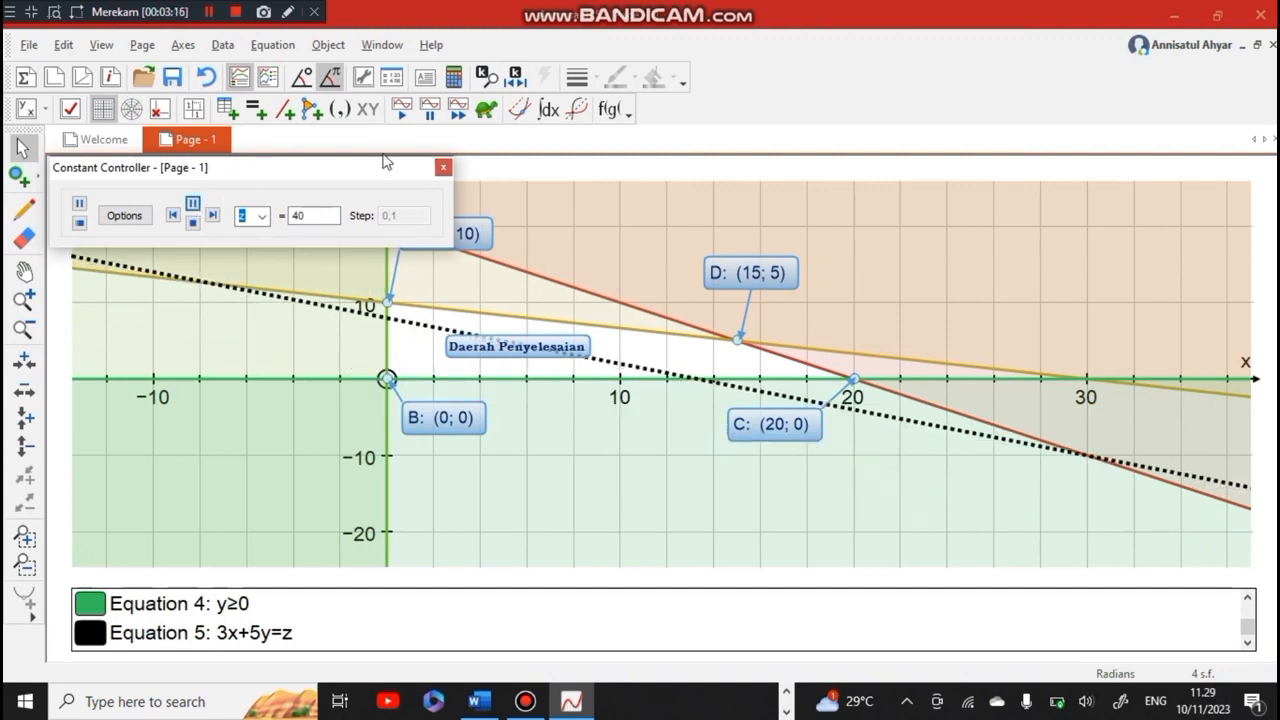
pyautogui.moveTo(367, 167); pyautogui.dragTo(392, 86)
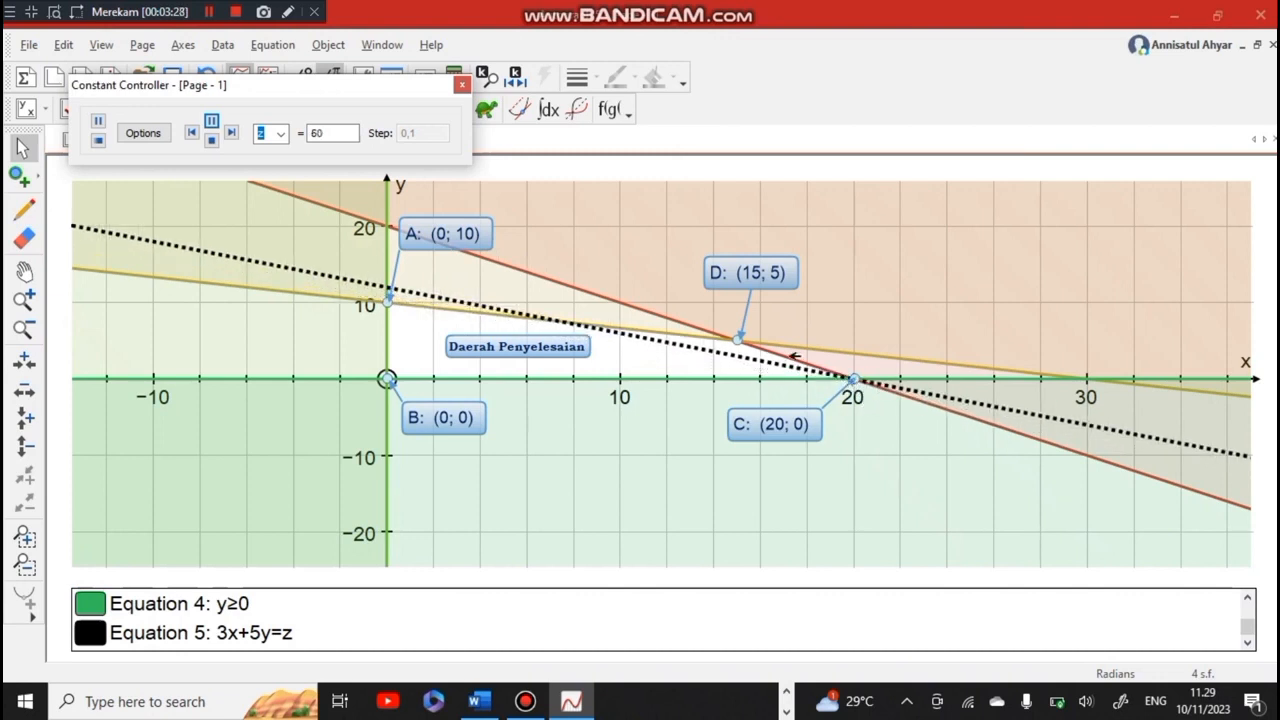
pyautogui.click(211, 123)
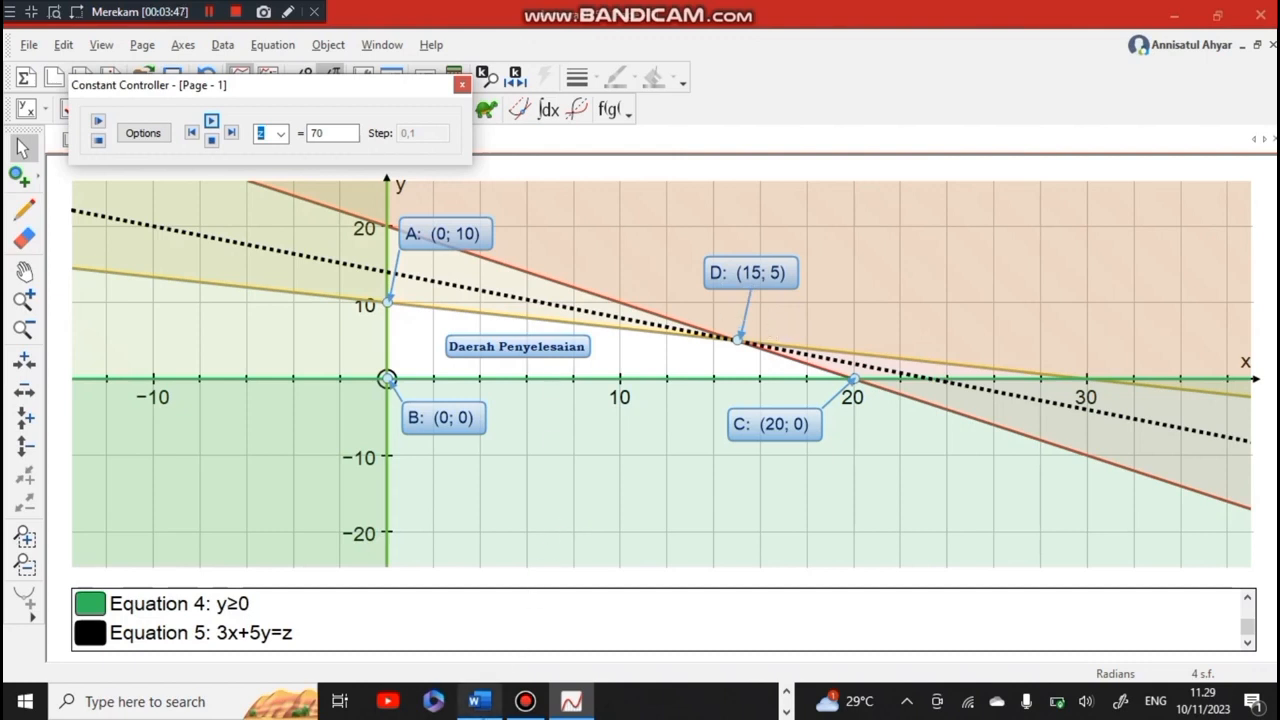
# Switch to the Word document and begin a new line with "F(" below F(x,y) = 30.000x+50.000y
pyautogui.moveTo(479, 701)
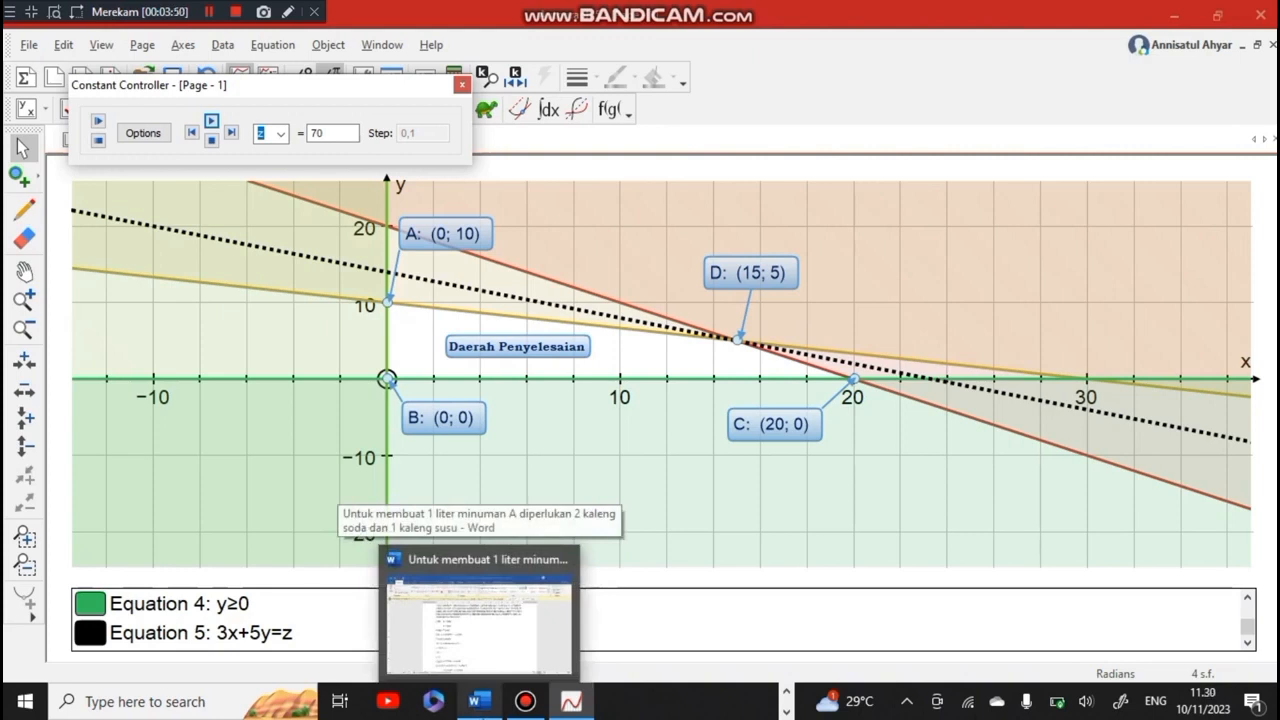
pyautogui.click(485, 640)
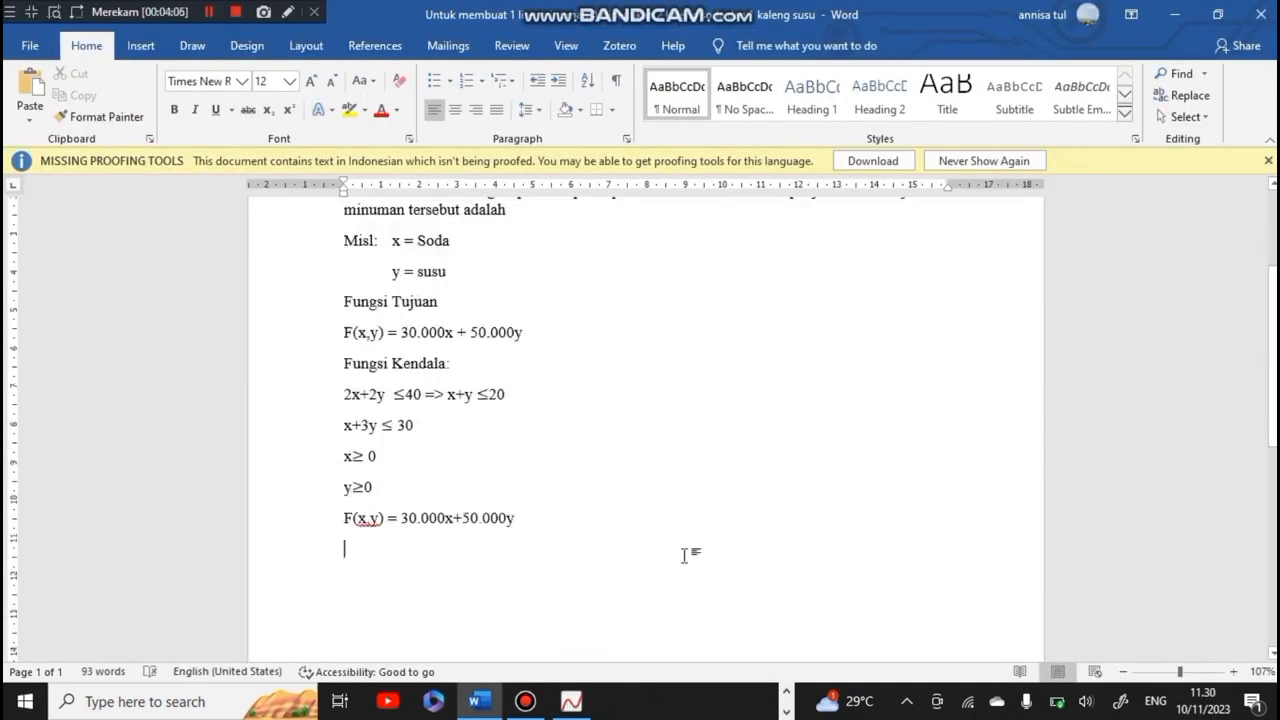
pyautogui.scroll(2, 681, 275)
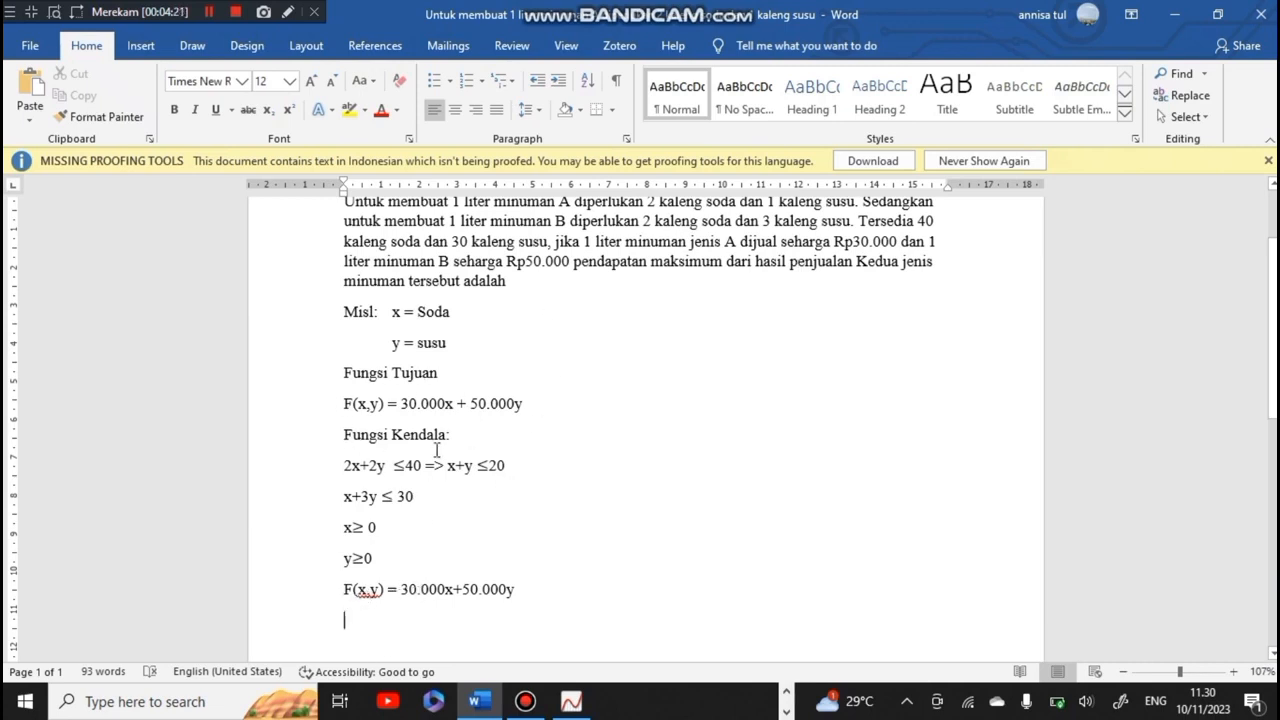
pyautogui.click(511, 591)
pyautogui.press('Return')
pyautogui.write('F')
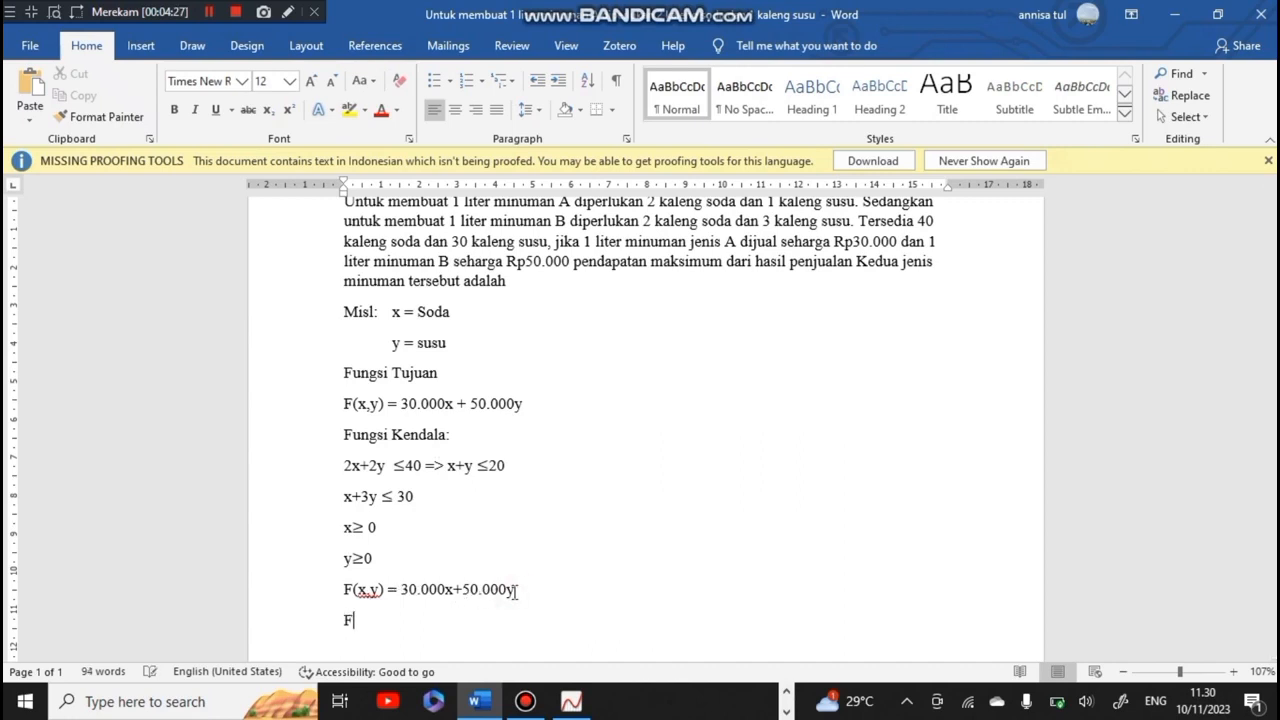
pyautogui.write('(x,y)')
pyautogui.press('BackSpace')
pyautogui.write('(')
# Check point D's coordinates in Autograph, then complete the Word line as F(15,5) = 30.000(15) + 50.000(5)
pyautogui.moveTo(571, 701)
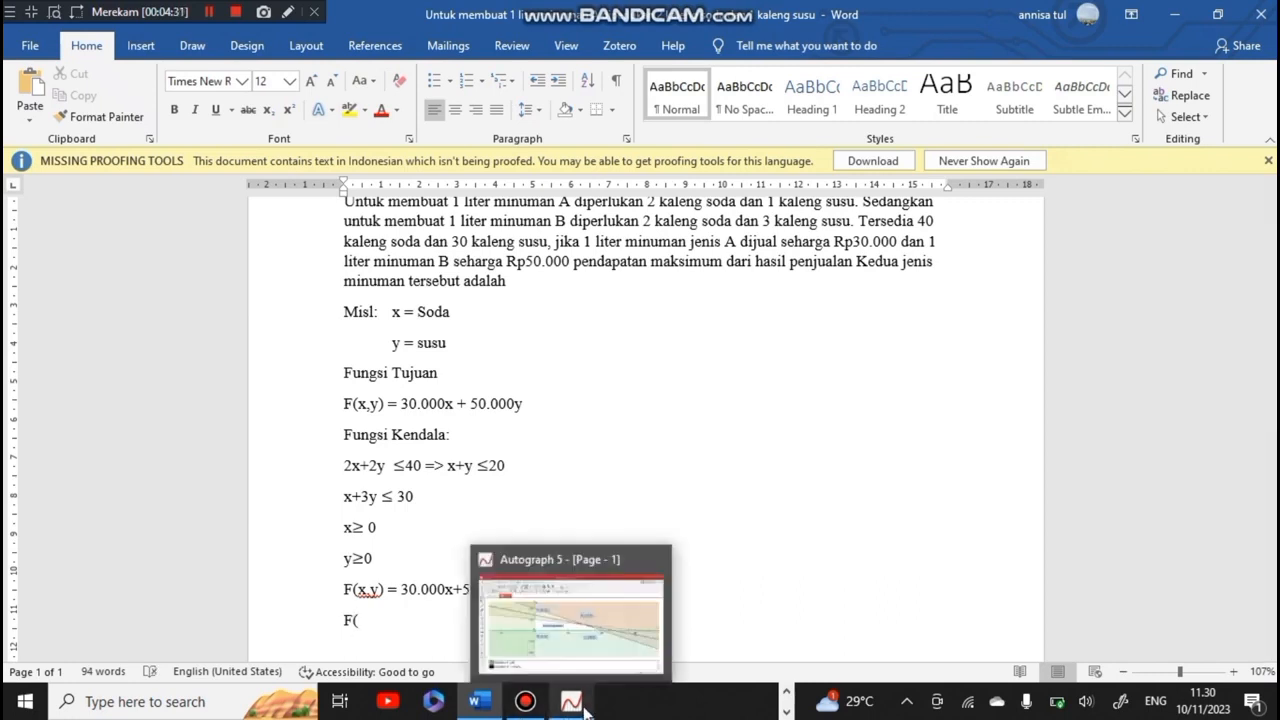
pyautogui.click(584, 638)
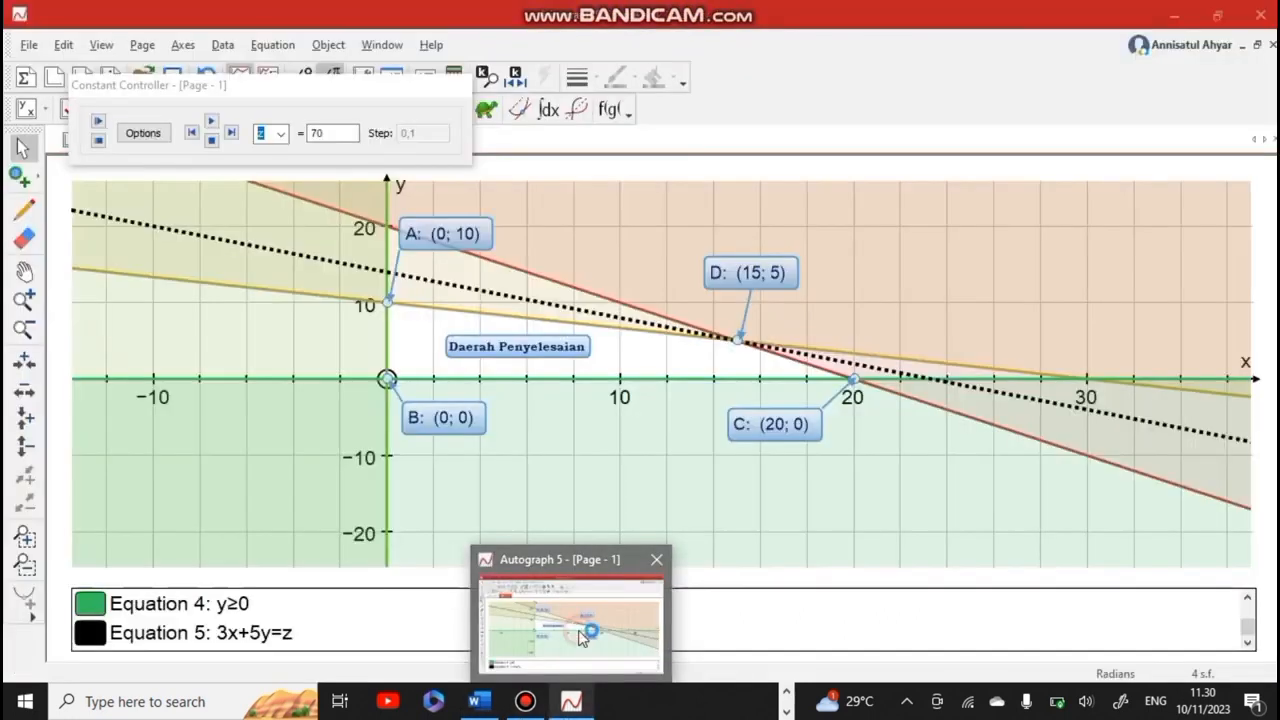
pyautogui.click(492, 708)
pyautogui.write('15,5')
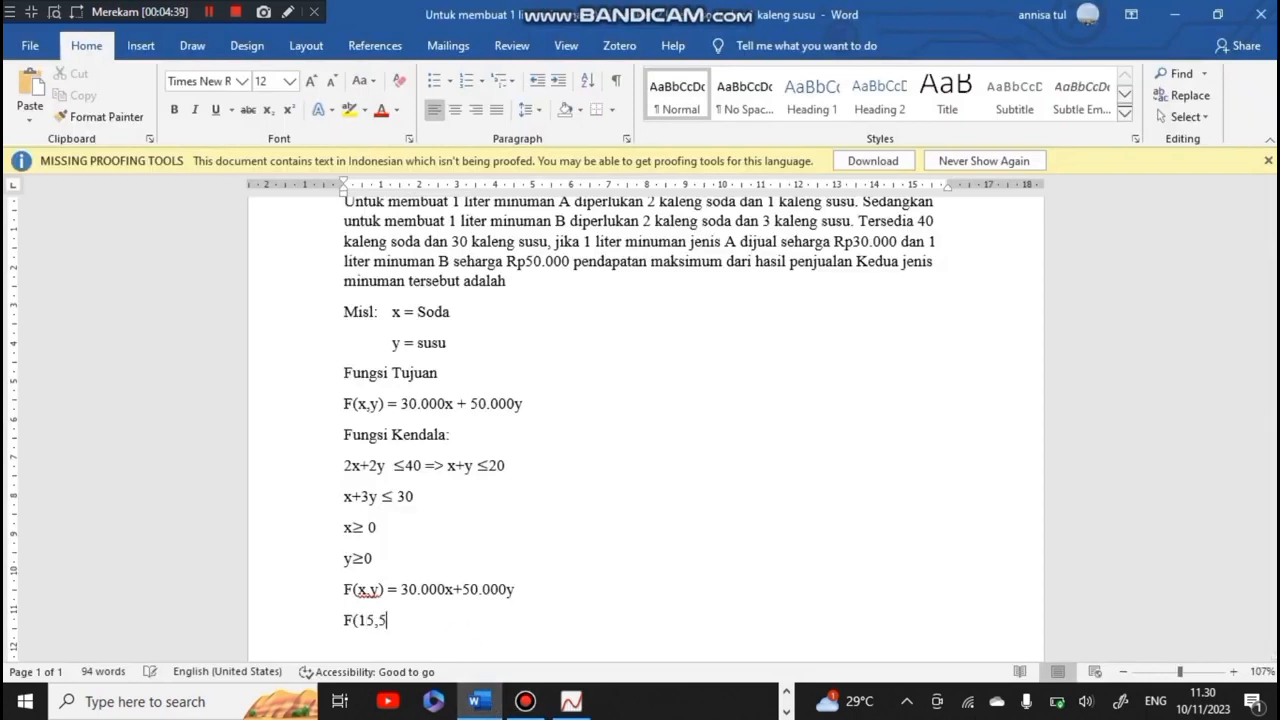
pyautogui.write(') = 30.000')
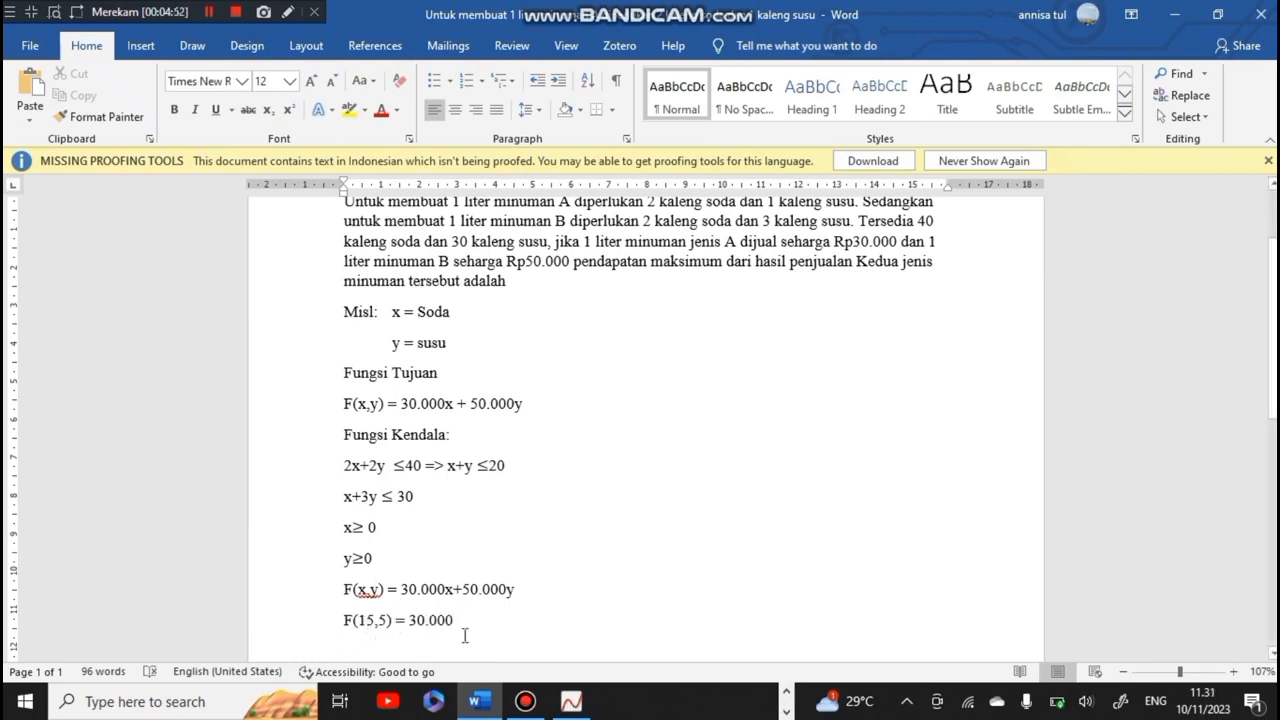
pyautogui.write('(15)')
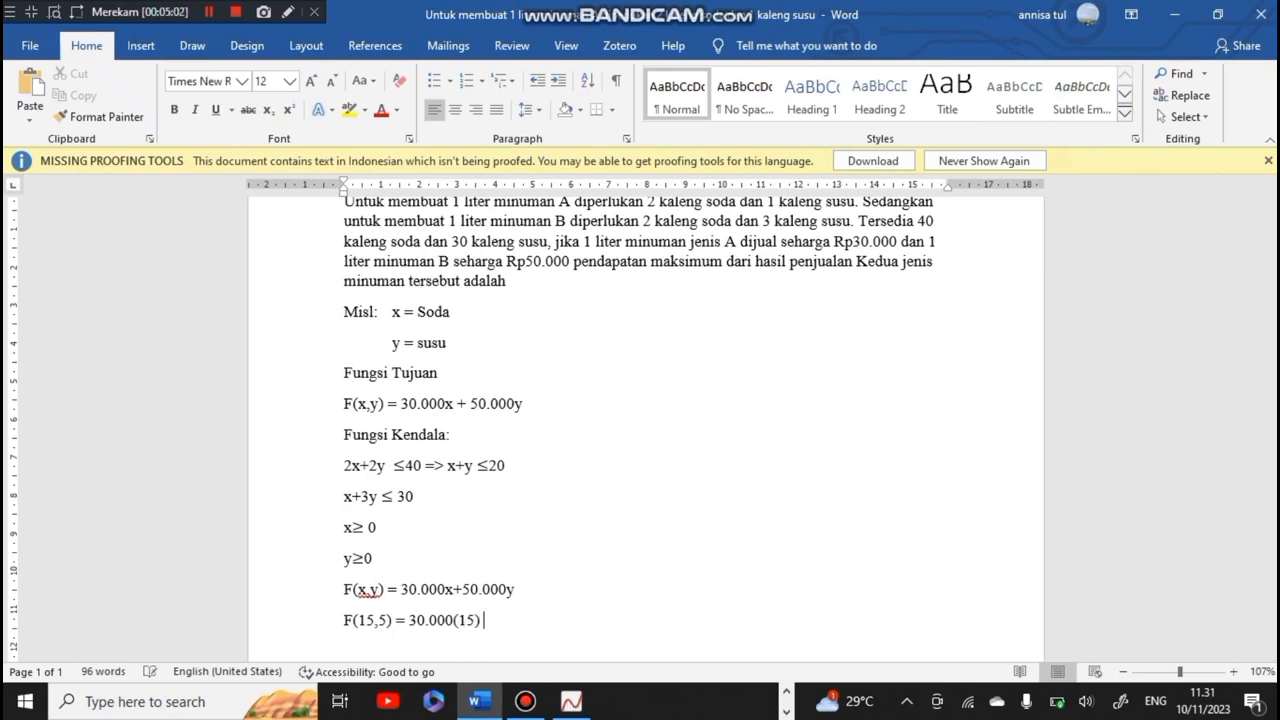
pyautogui.write(' + 50.000(5)')
# Add the calculation lines "= 450.000 + 250.000" and "= 700.000" beneath the substitution, then review the worked solution
pyautogui.press('Return')
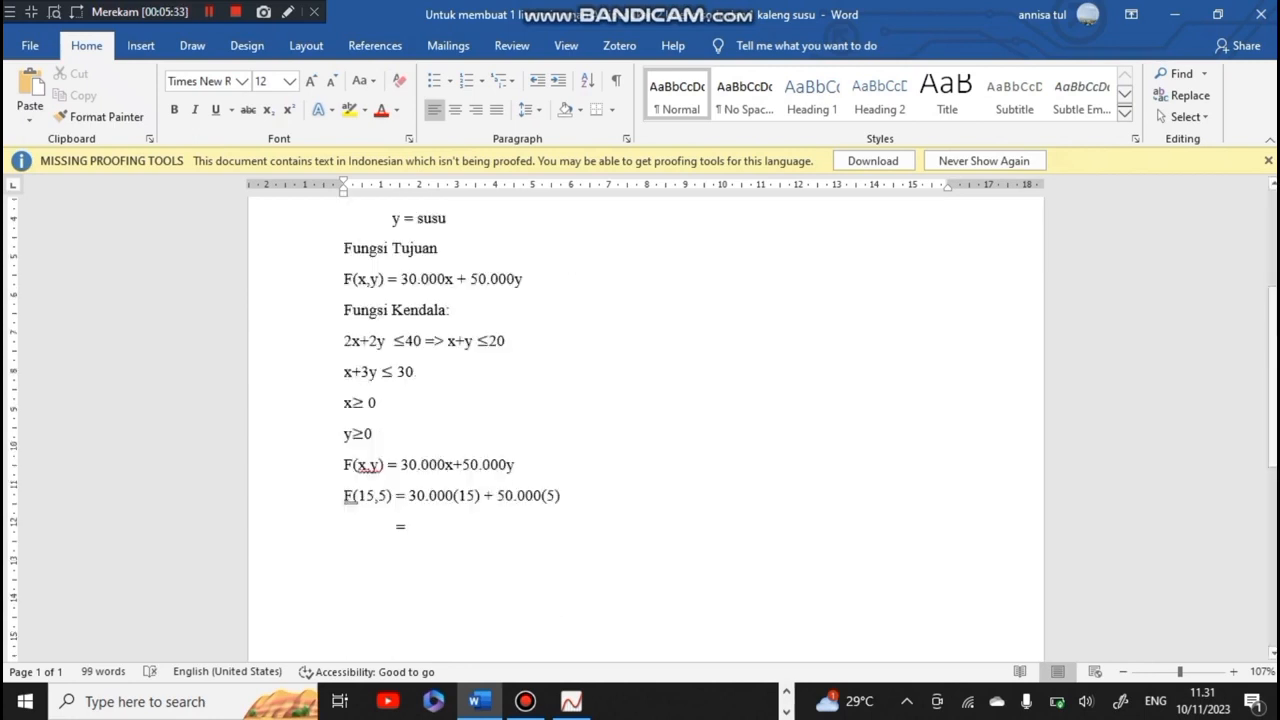
pyautogui.write('450.0')
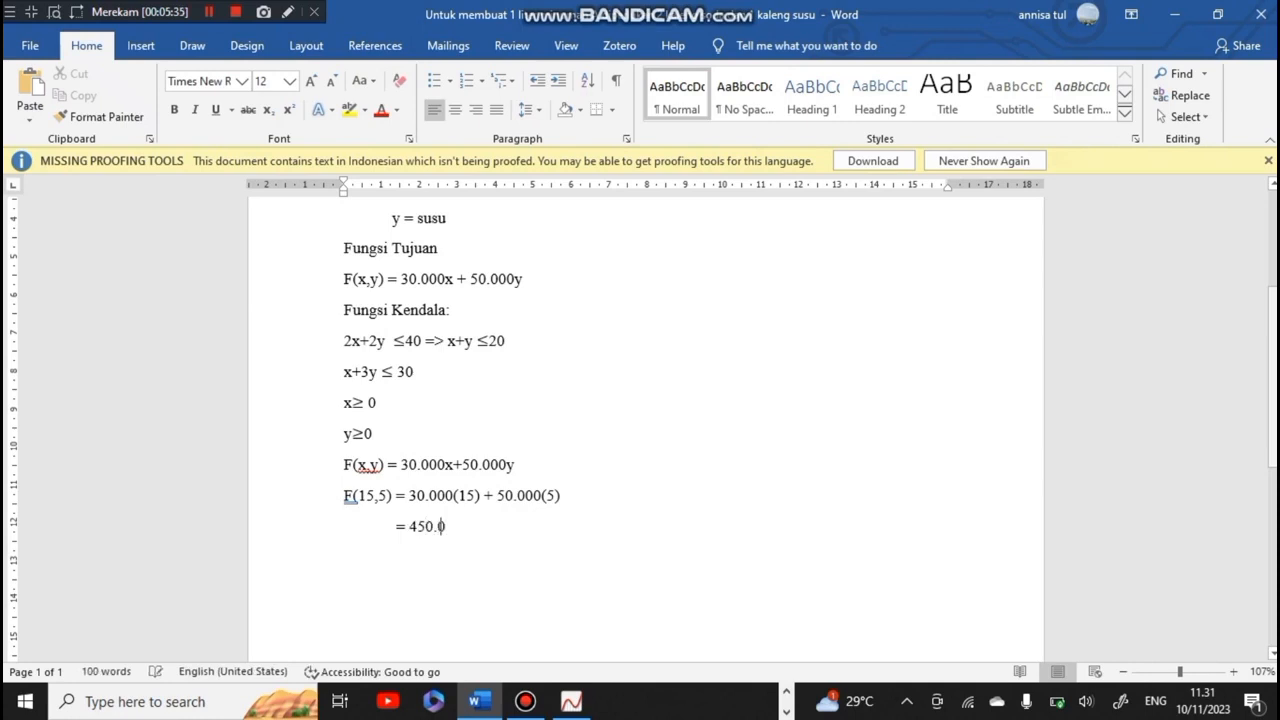
pyautogui.write('00 + 250.000 = 7')
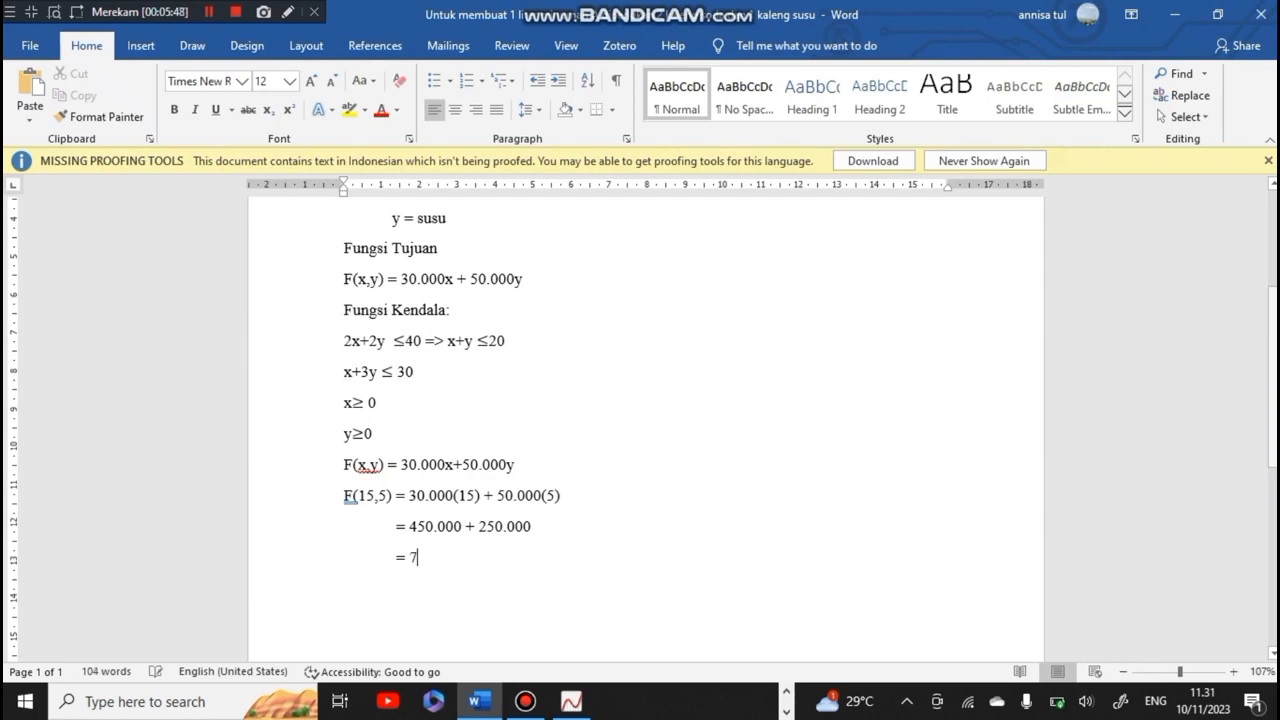
pyautogui.write('00.000')
pyautogui.scroll(1, 720, 406)
pyautogui.scroll(-1, 720, 406)
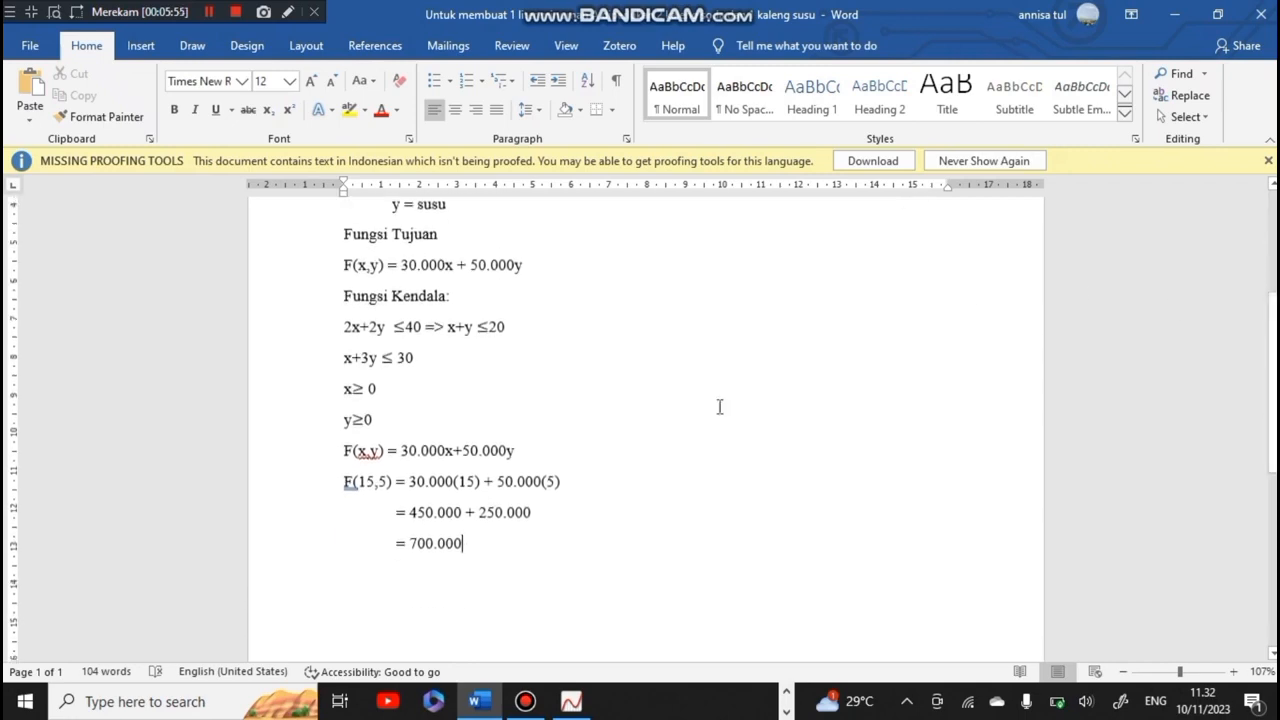